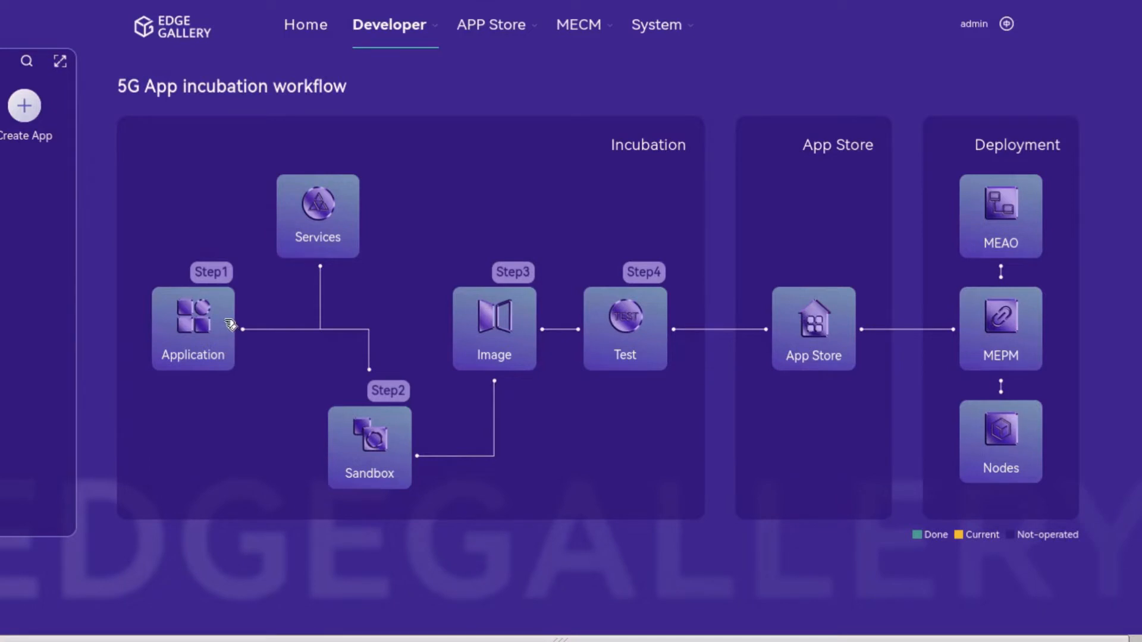
Step: Start a new Container application named Monitoring_Application, version 1.4, provider Huawei
click(229, 324)
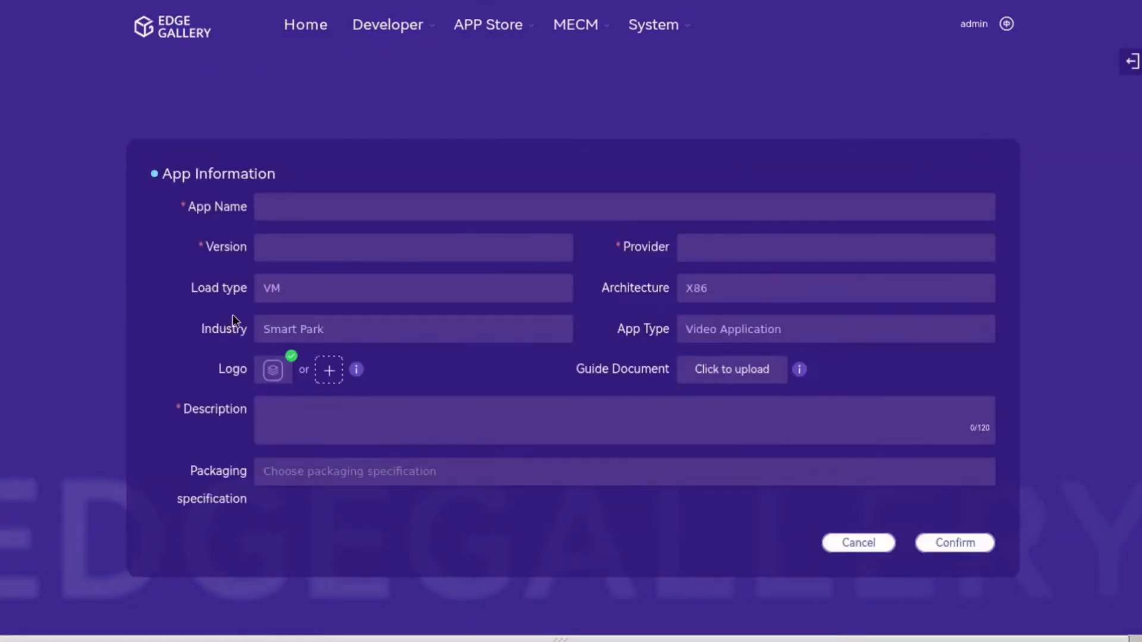
click(600, 211)
text(Moni)
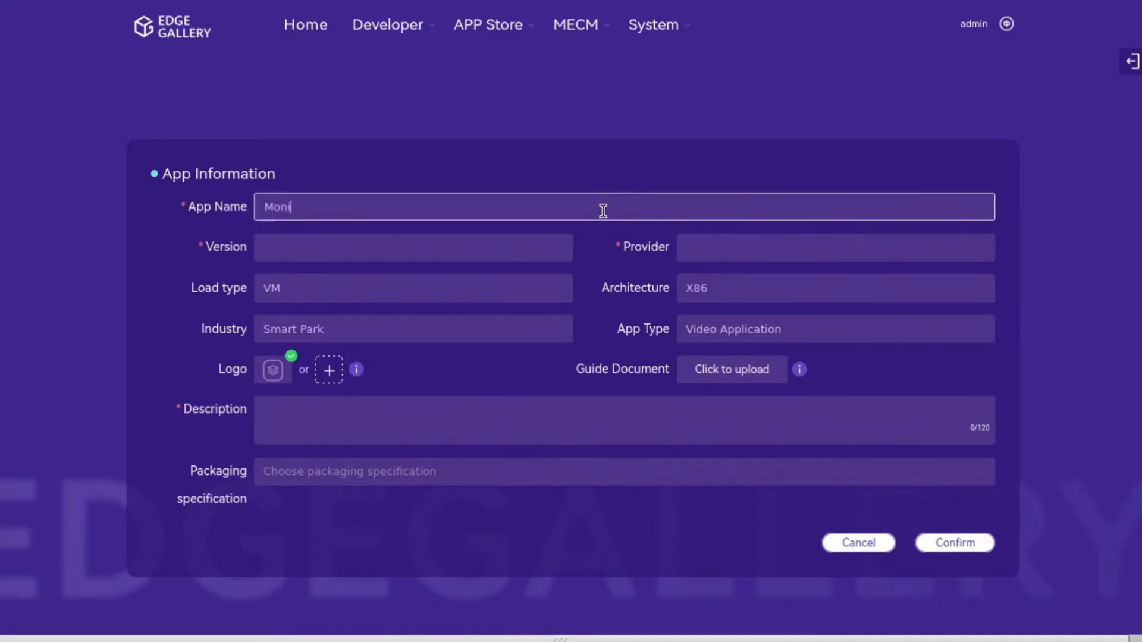
text(toring_Application)
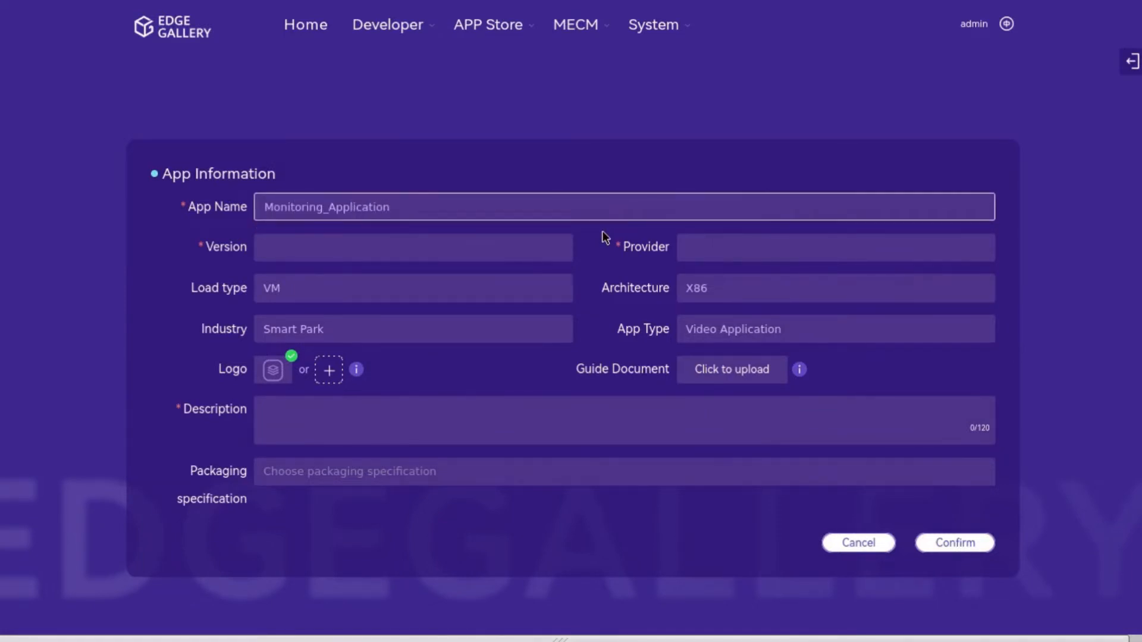
click(564, 253)
text(1.4)
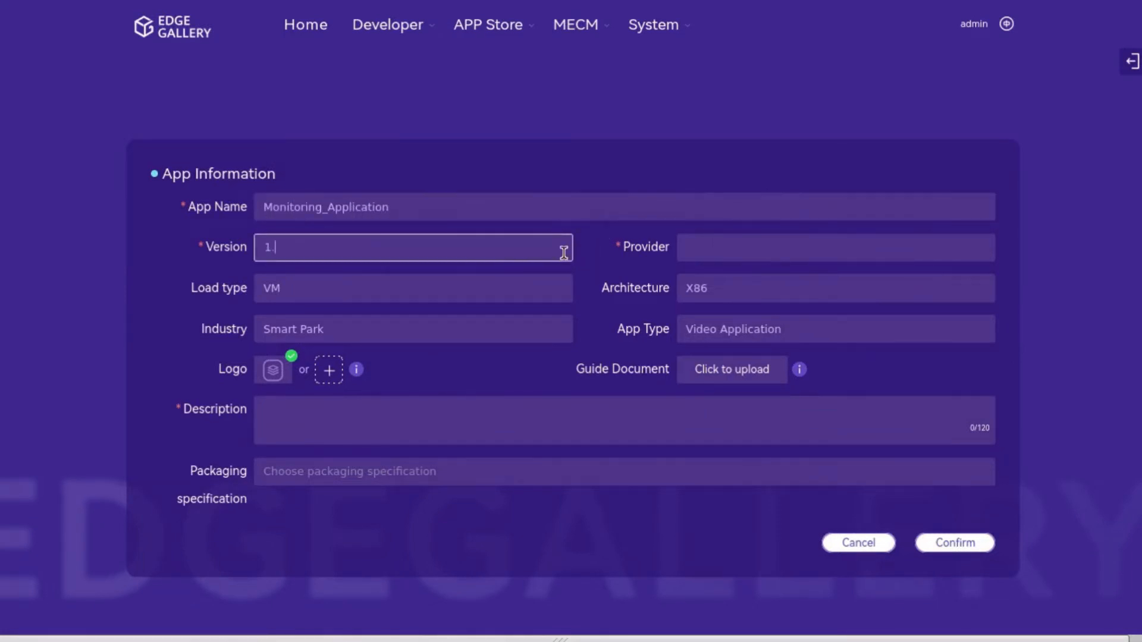
click(744, 249)
text(Huawei)
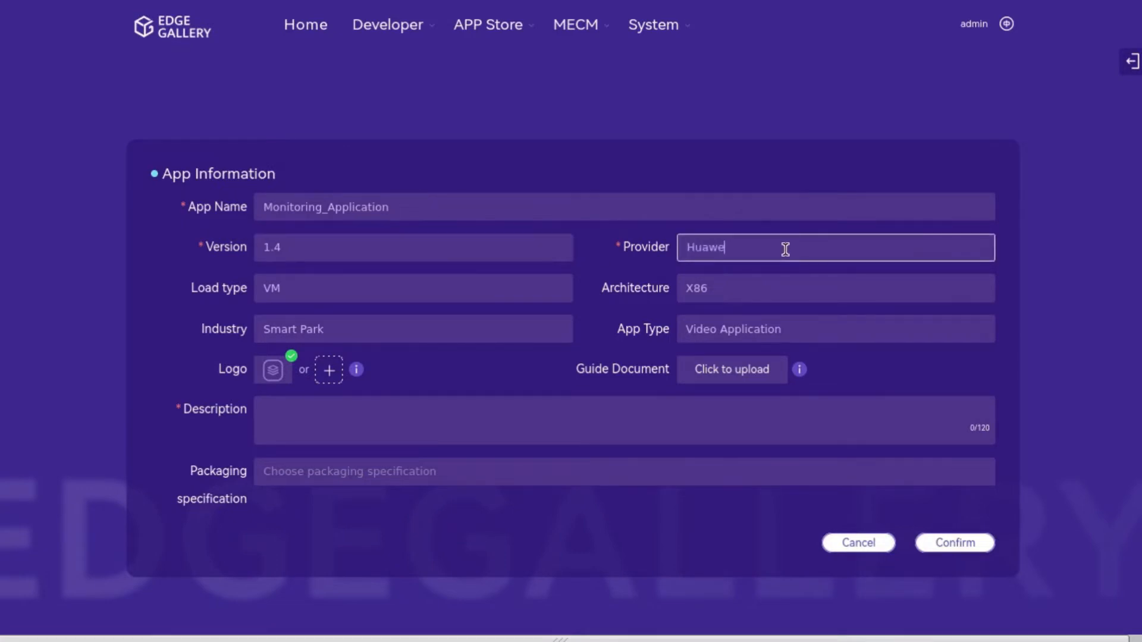
click(564, 289)
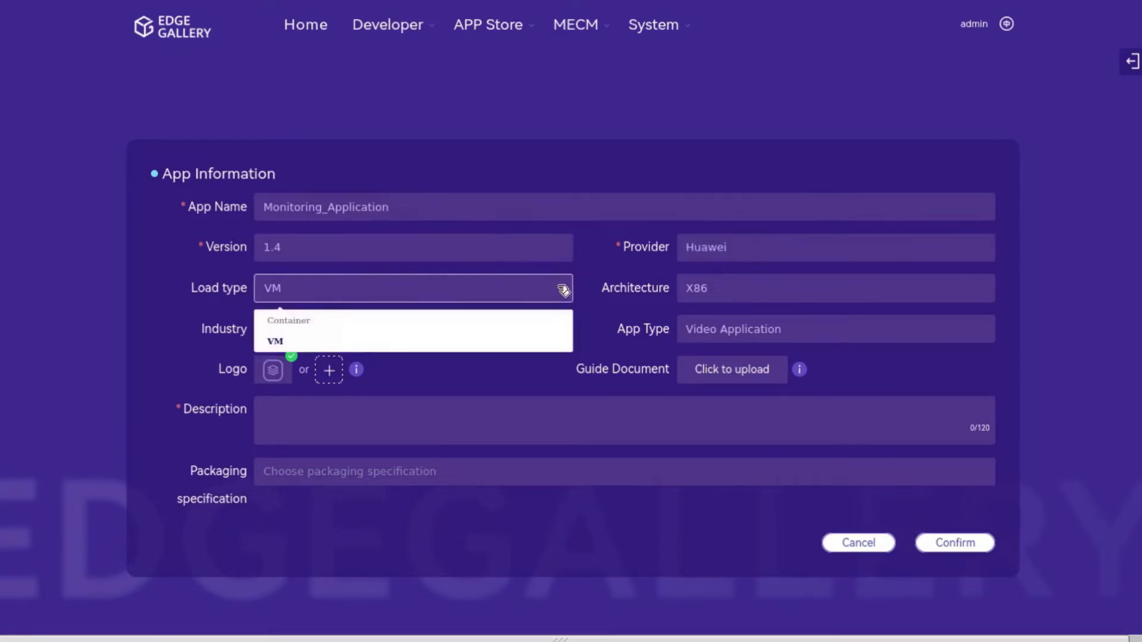
click(548, 328)
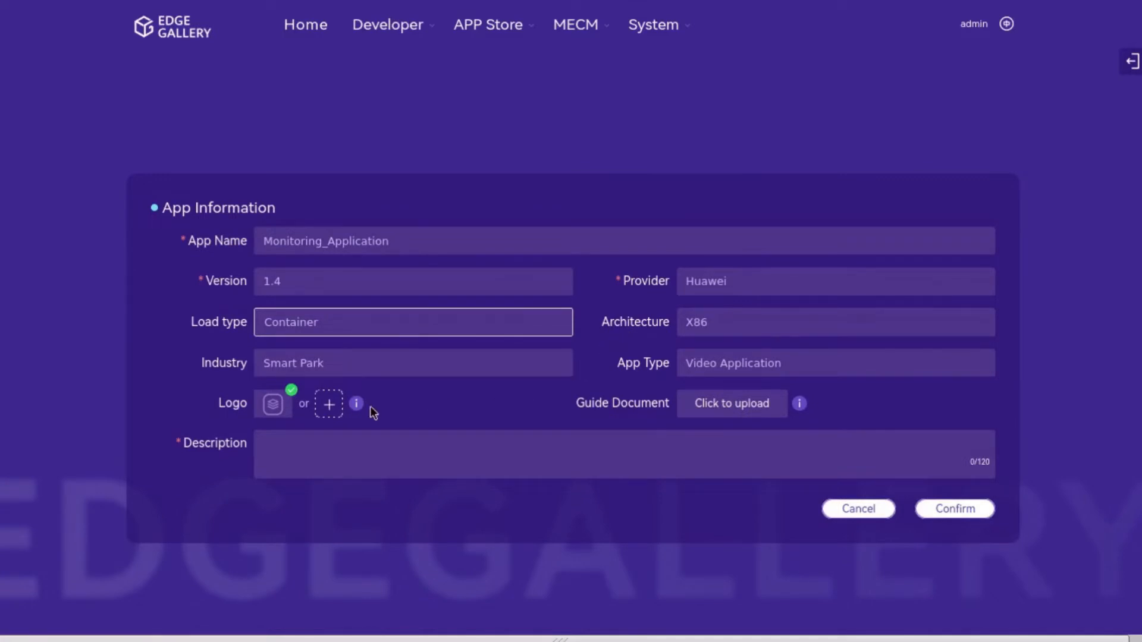
Step: Add FaceRecognition.jpg logo, template.md guide and 'Monitoring Application' description, then confirm
click(329, 404)
click(1014, 600)
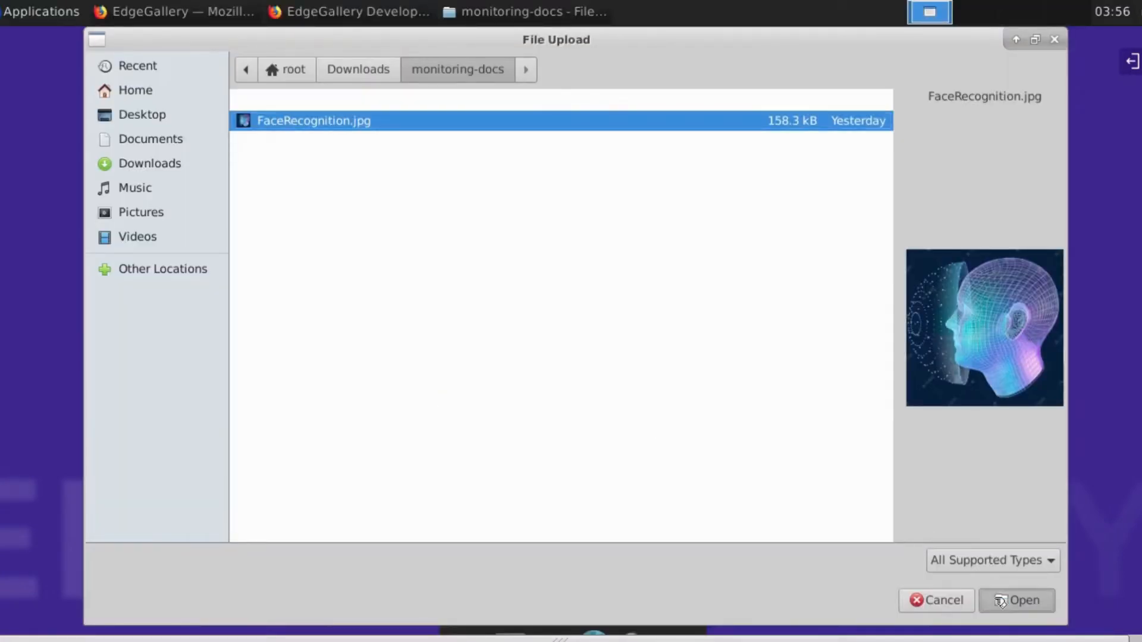
click(736, 410)
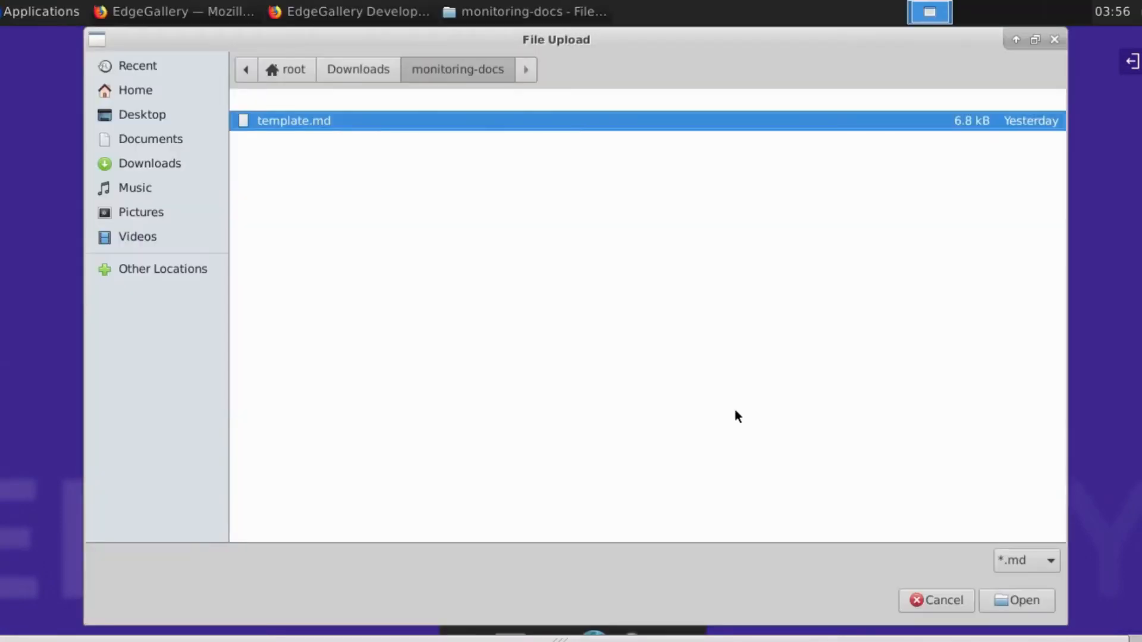
click(1014, 601)
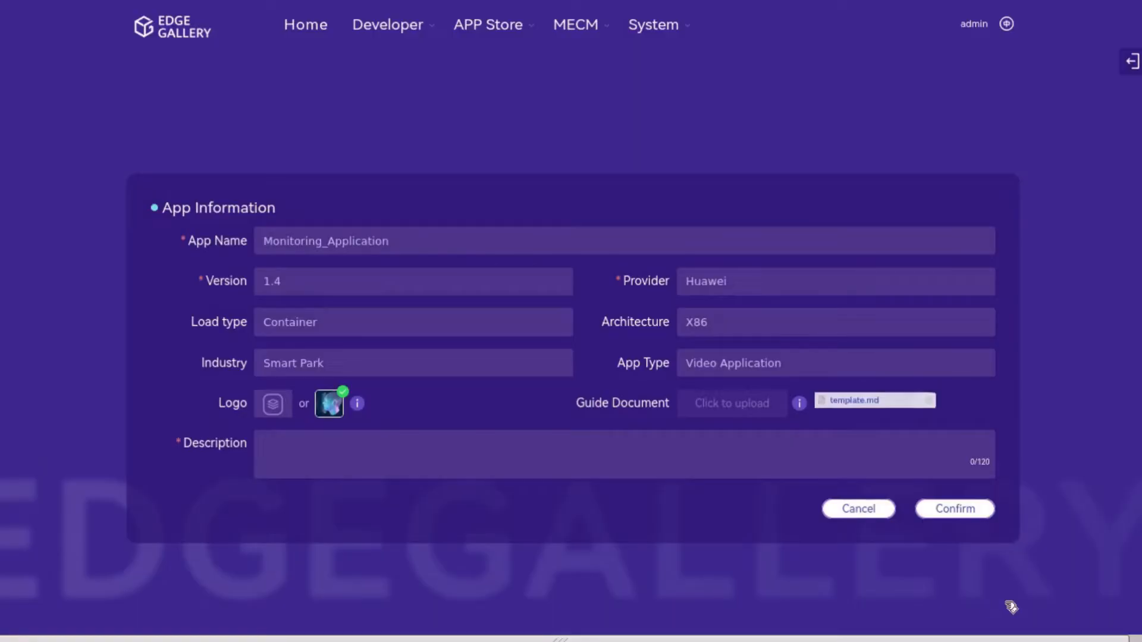
click(679, 457)
text(Monitoring Appl)
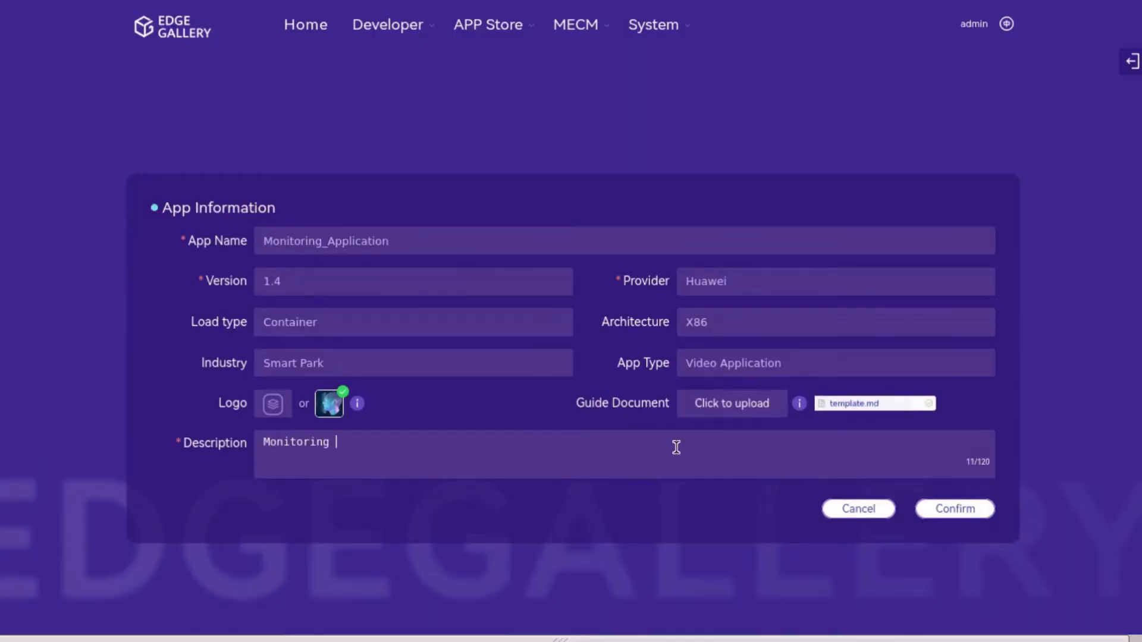
text(ication)
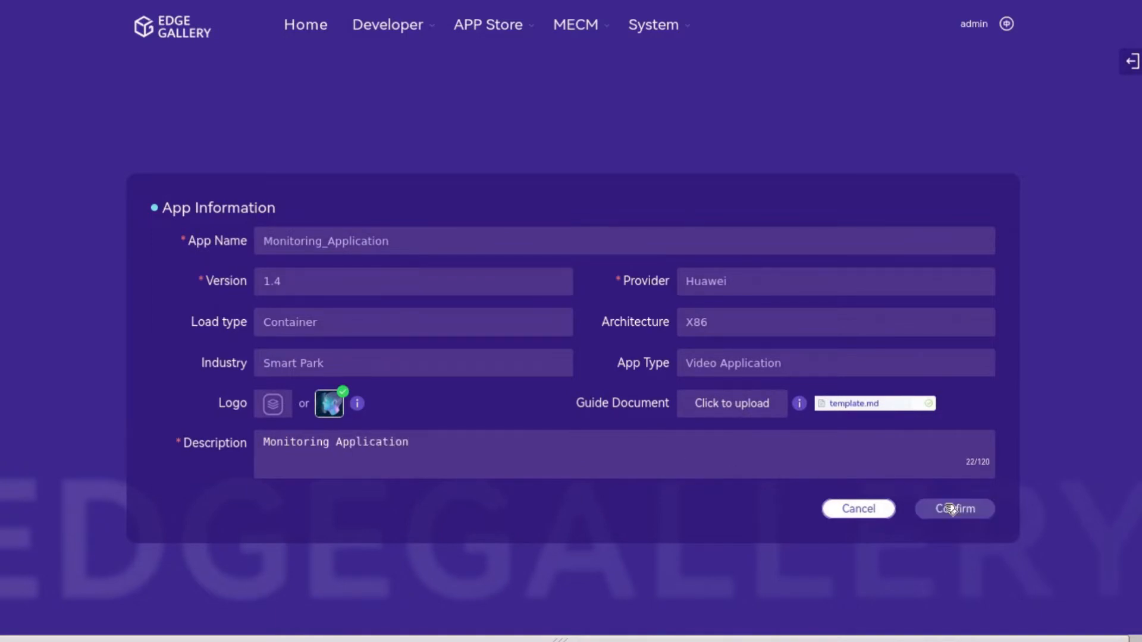
click(948, 509)
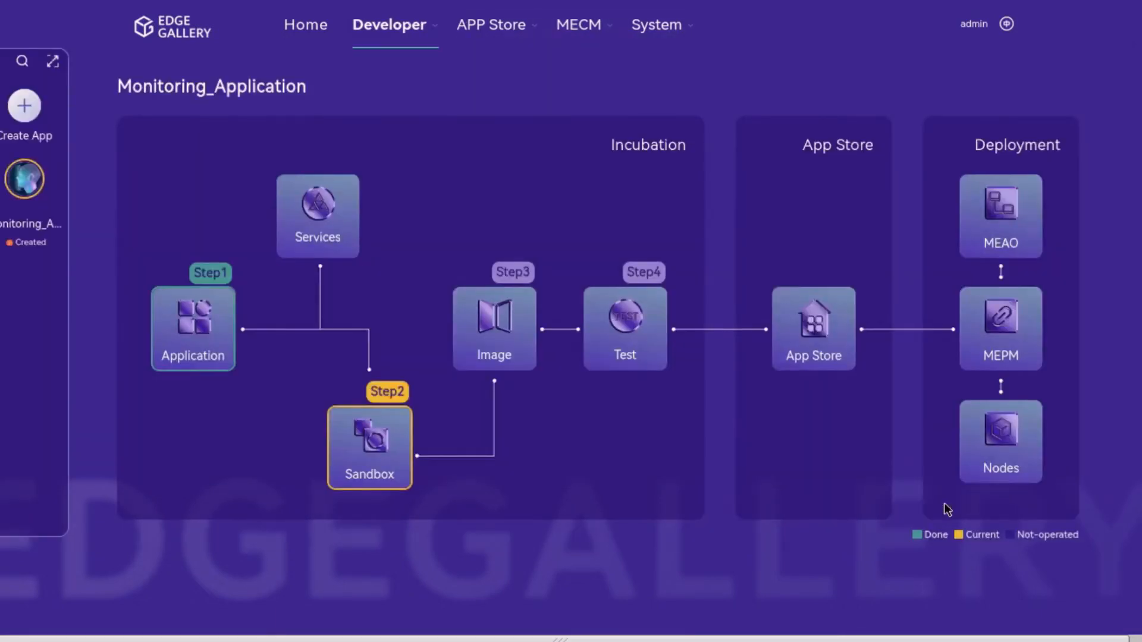
Step: Open the Services card in the Monitoring_Application workflow diagram
click(344, 234)
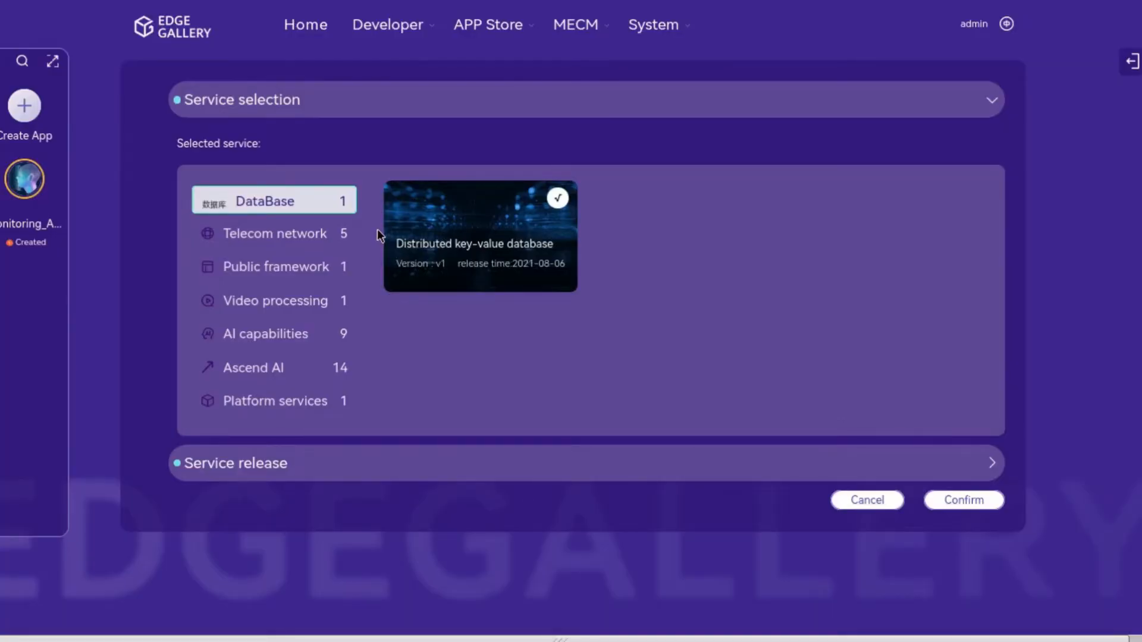
Step: Select face recognition service under AI capabilities and preview its API emulator
click(307, 342)
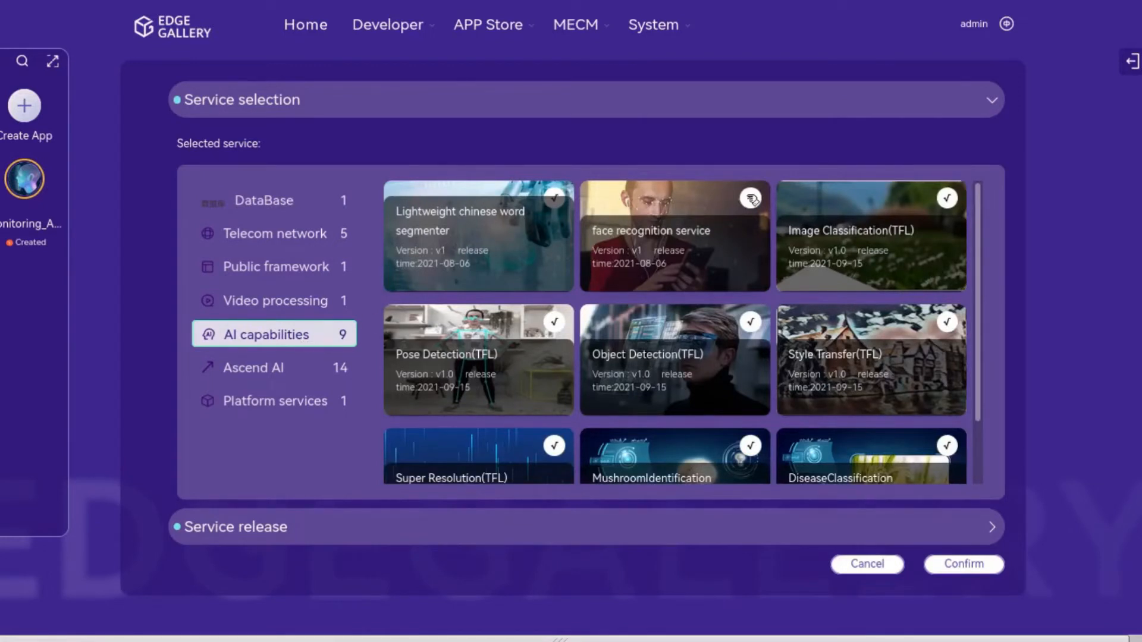
click(751, 198)
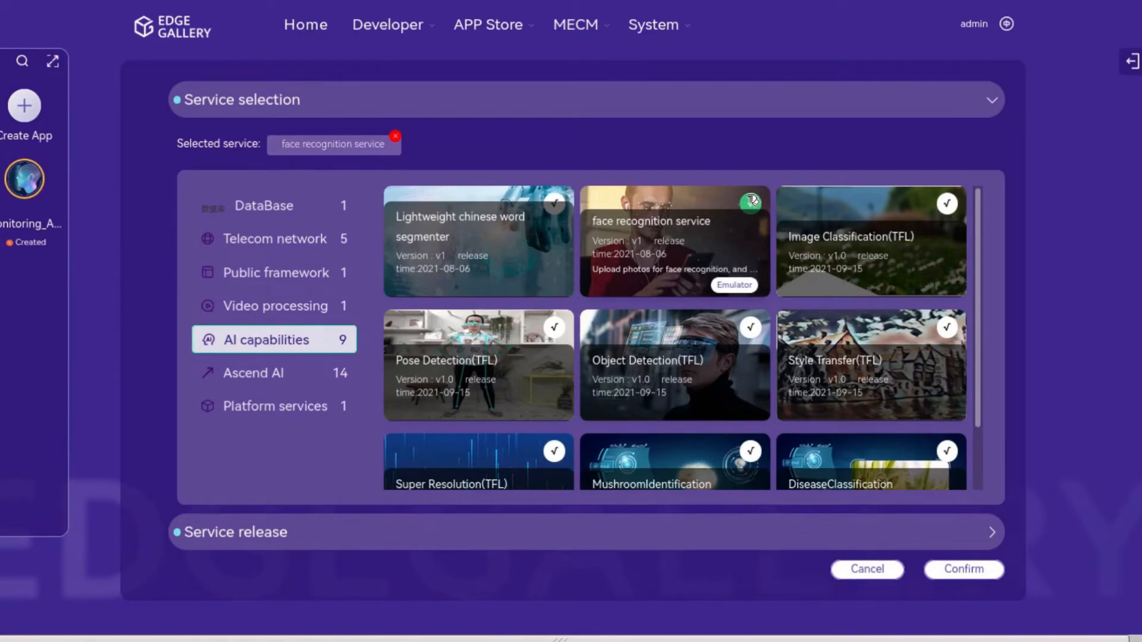
click(733, 283)
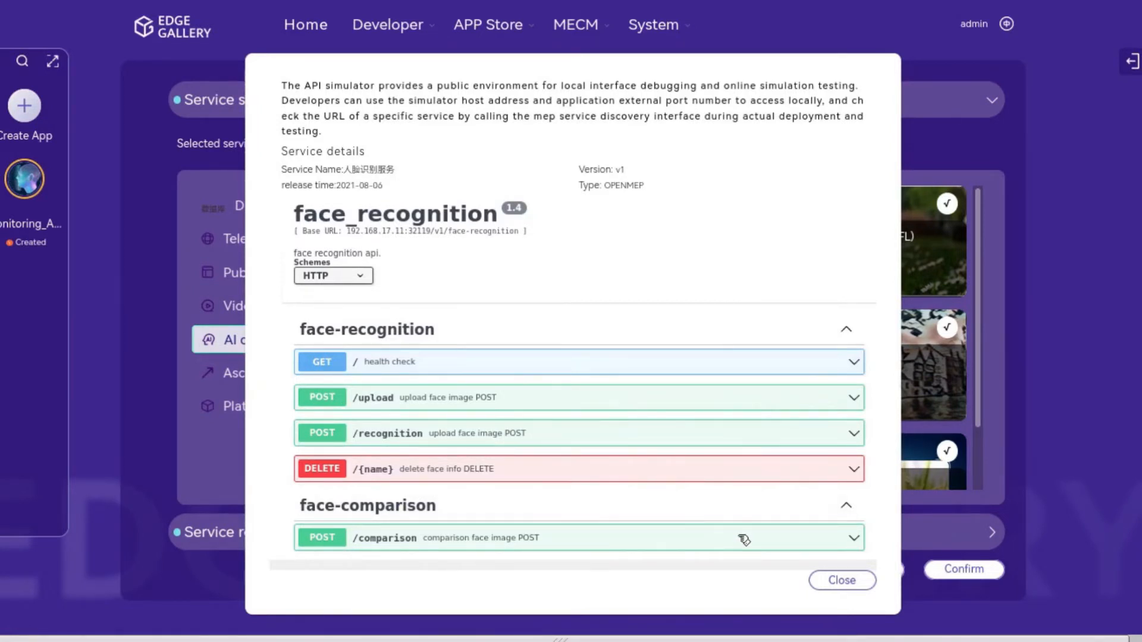
click(840, 583)
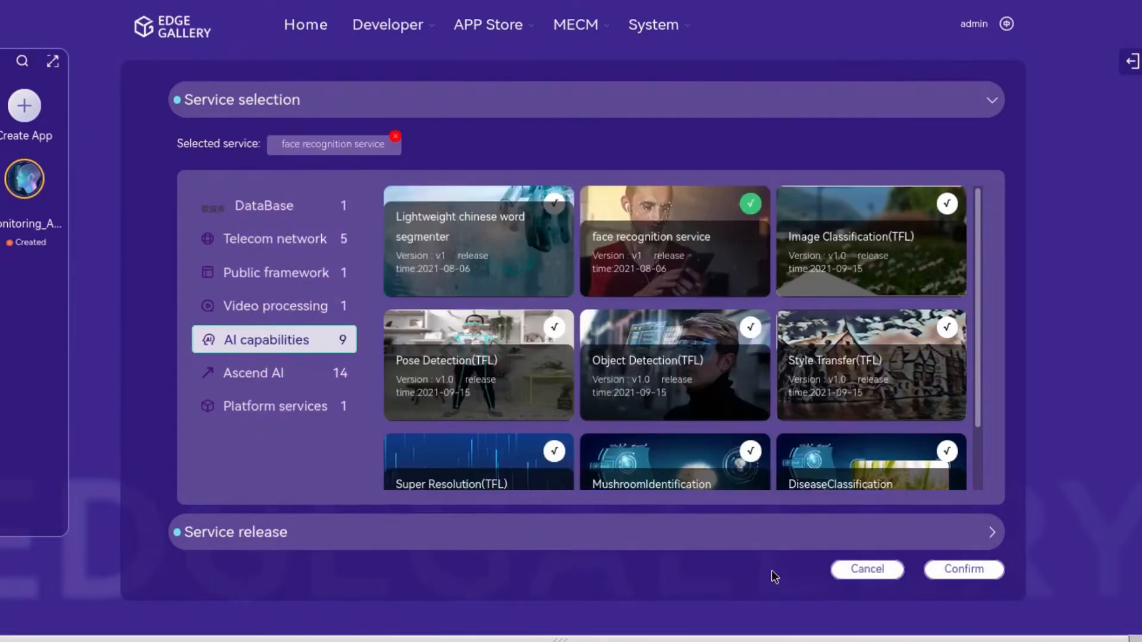
click(311, 411)
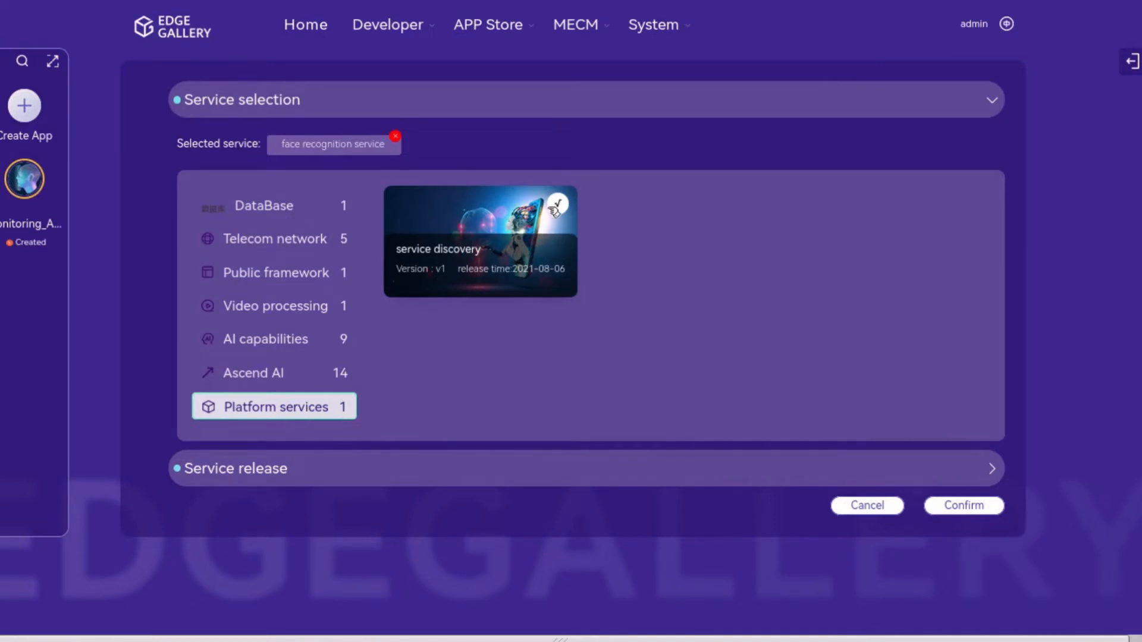
Step: Add service discovery to the selected services and preview its API emulator
click(556, 206)
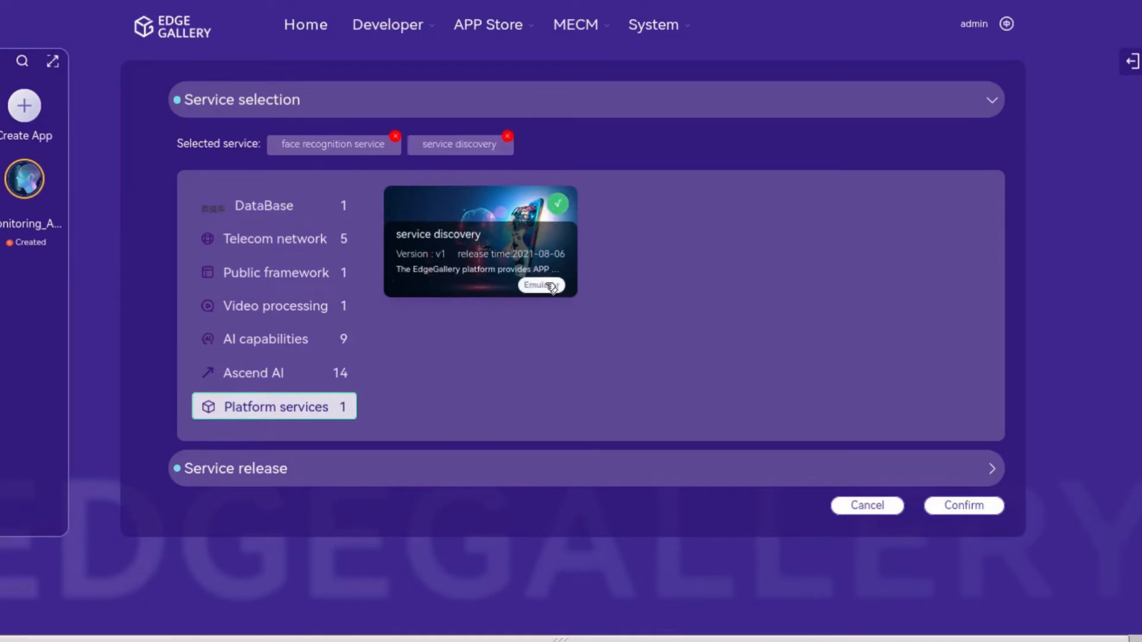
click(542, 285)
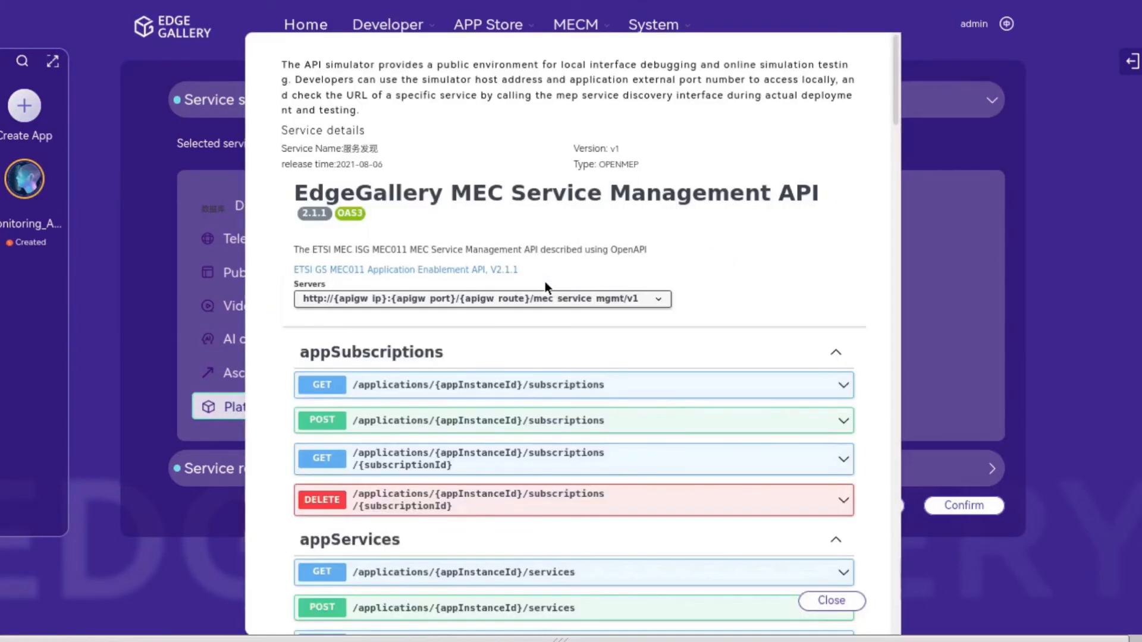
scroll(546, 284, down, 7)
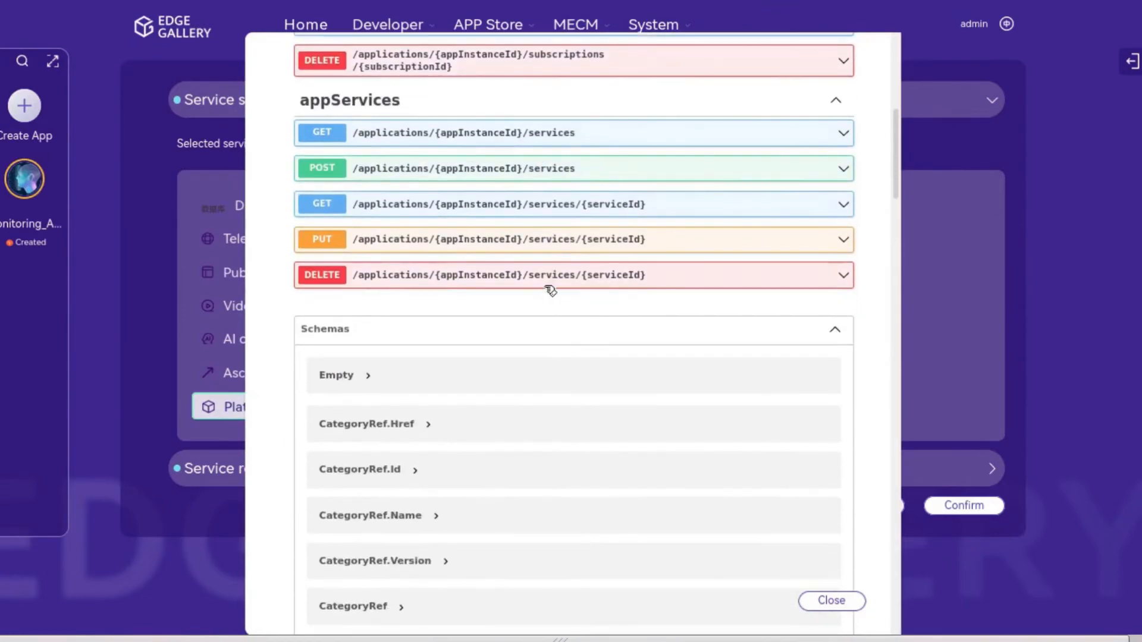
click(860, 606)
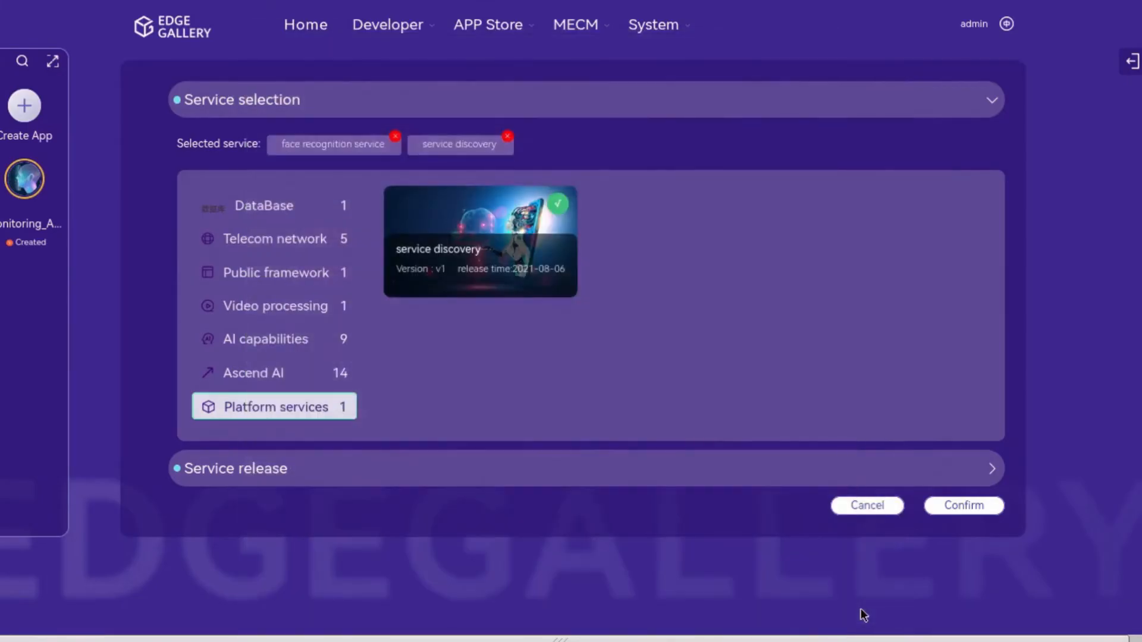
Step: Check the Service release settings, opening and cancelling the Add service form
click(678, 482)
click(933, 186)
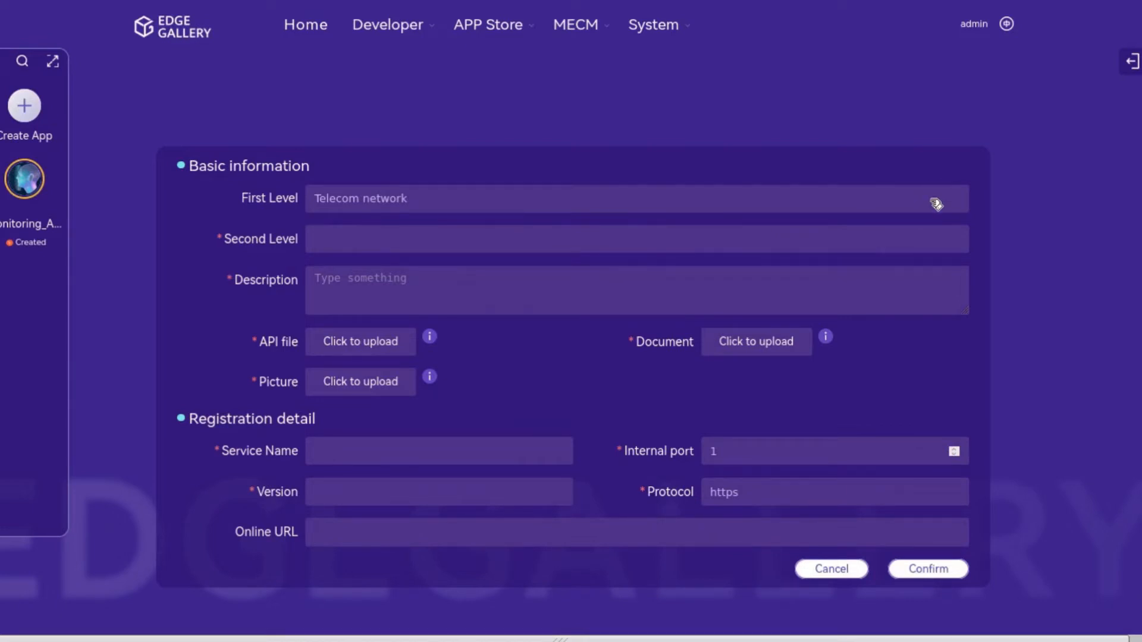
click(863, 570)
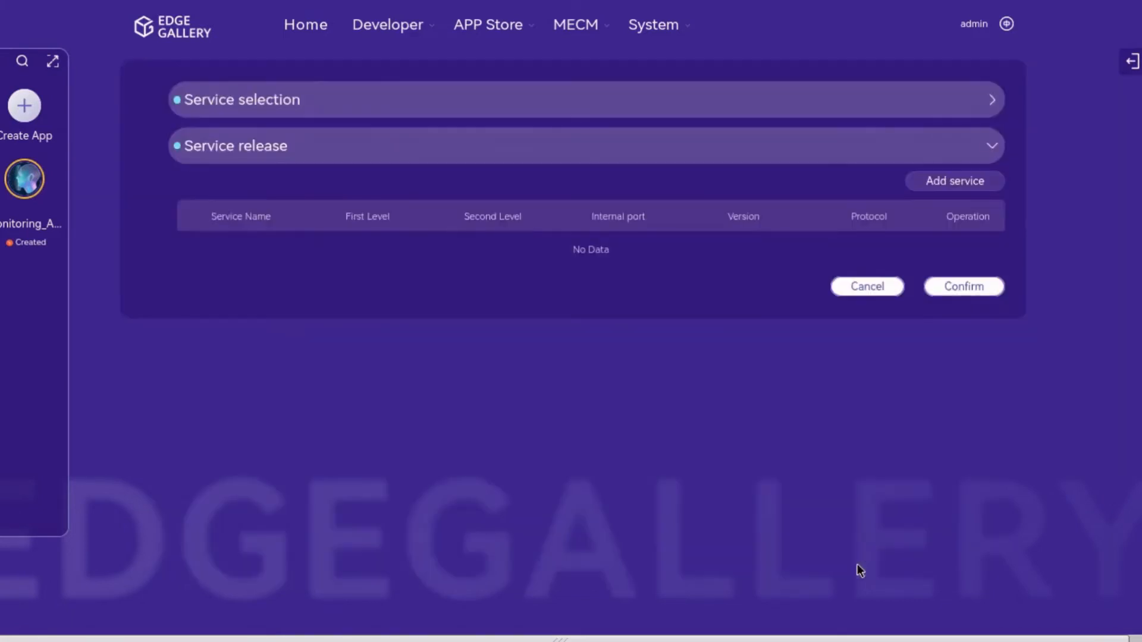
Step: Save the service settings and choose host123 as the app's sandbox
click(964, 291)
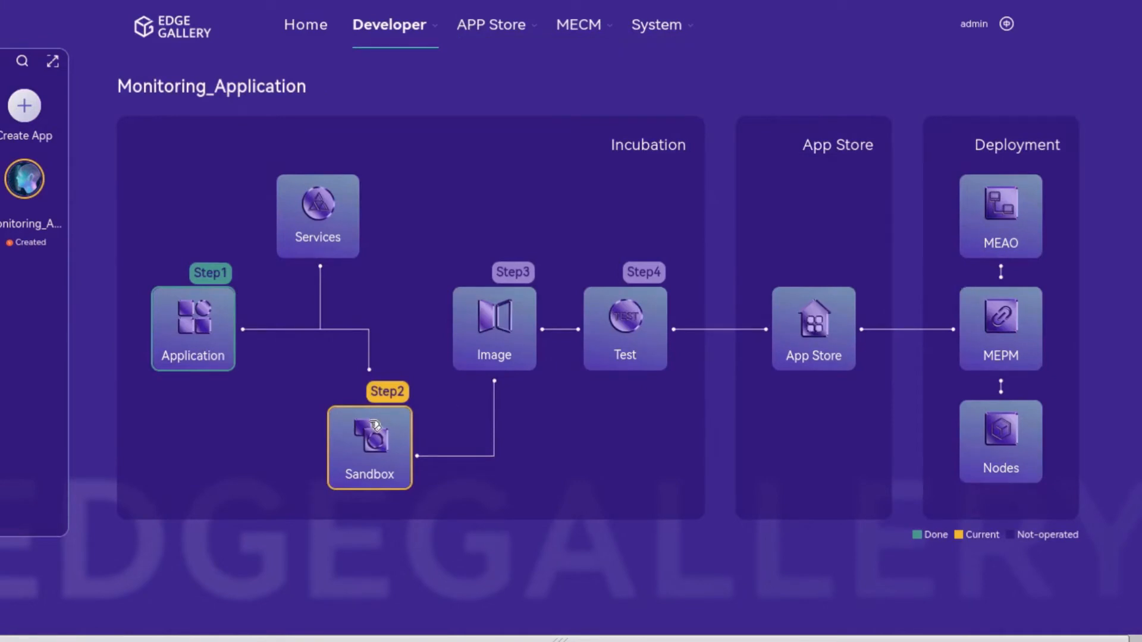
click(374, 426)
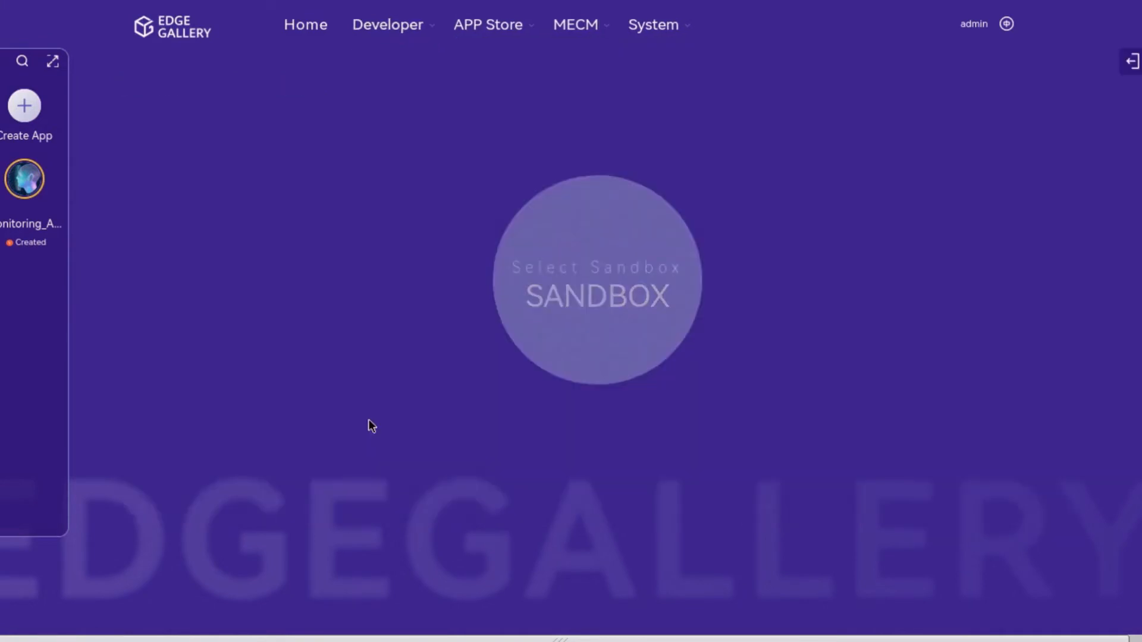
click(559, 311)
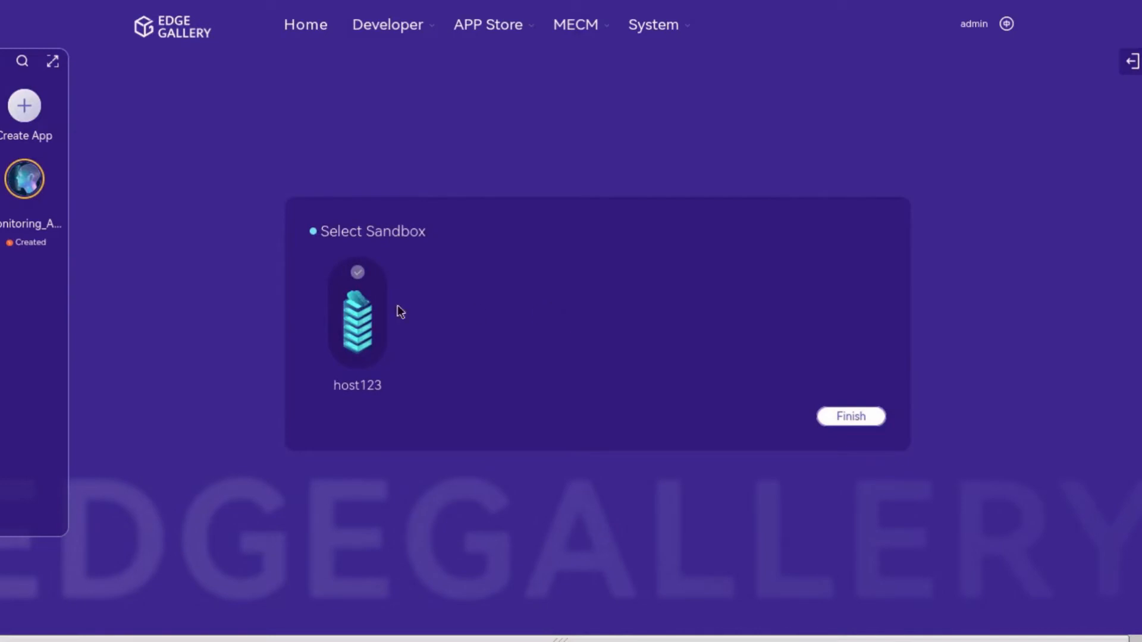
click(356, 310)
click(852, 418)
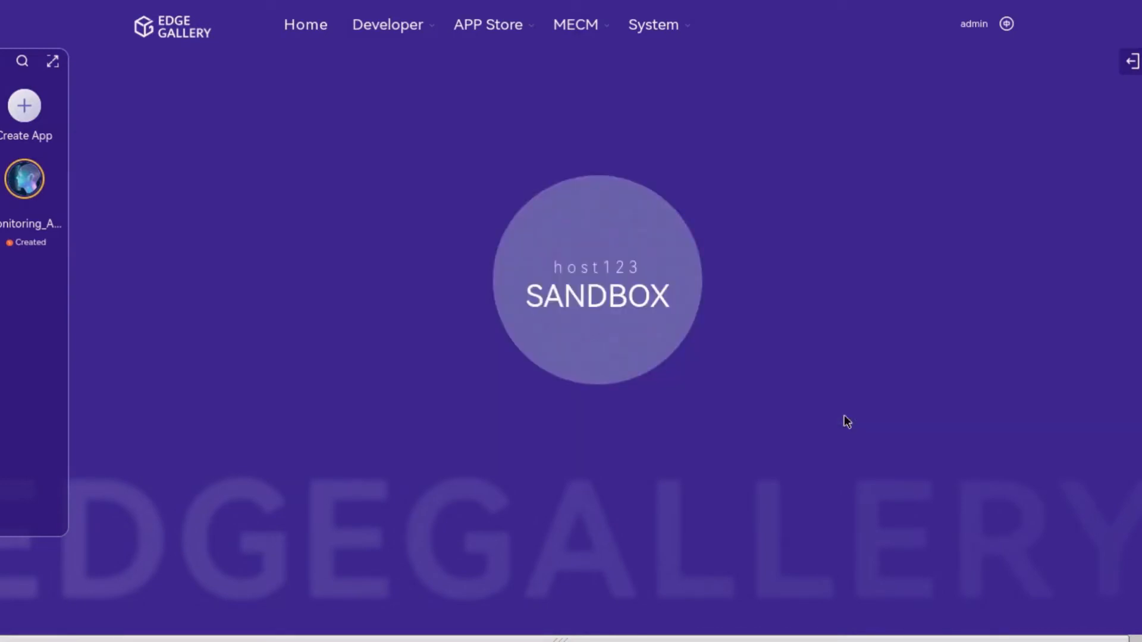
click(618, 322)
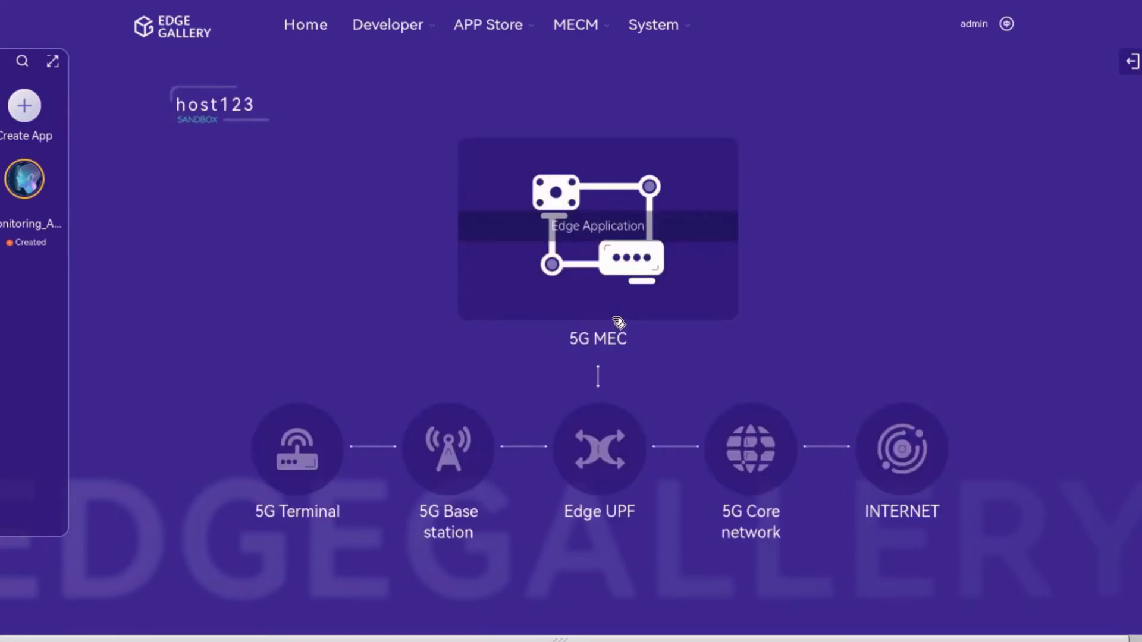
click(615, 223)
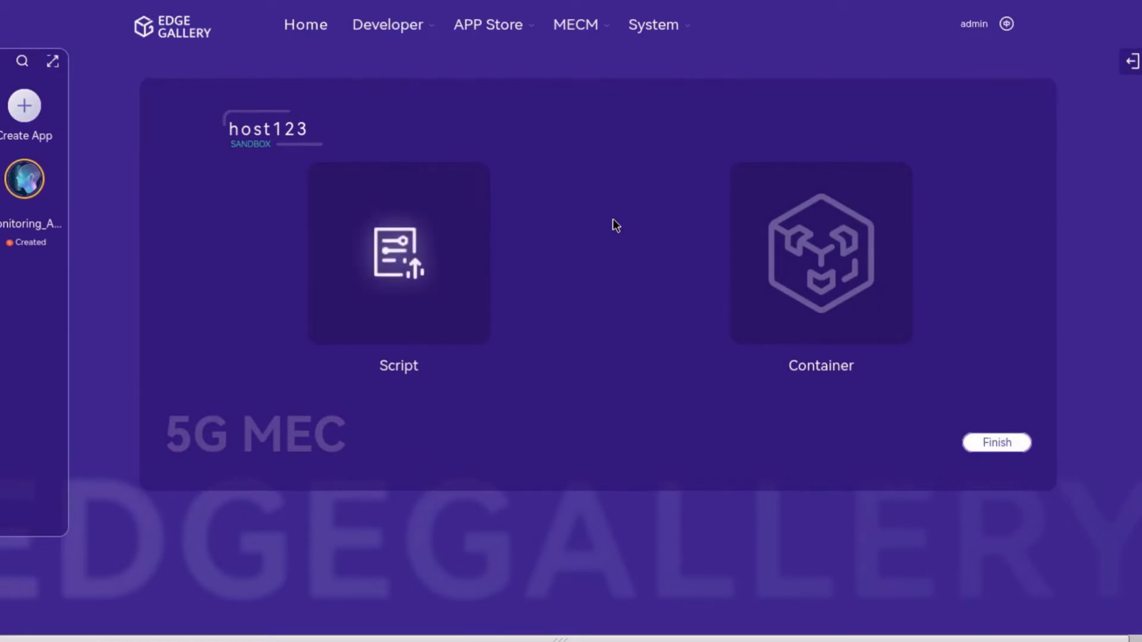
Step: Upload monitoring_service_deploy_mepagent4.yaml as the container script and review its contents
click(432, 221)
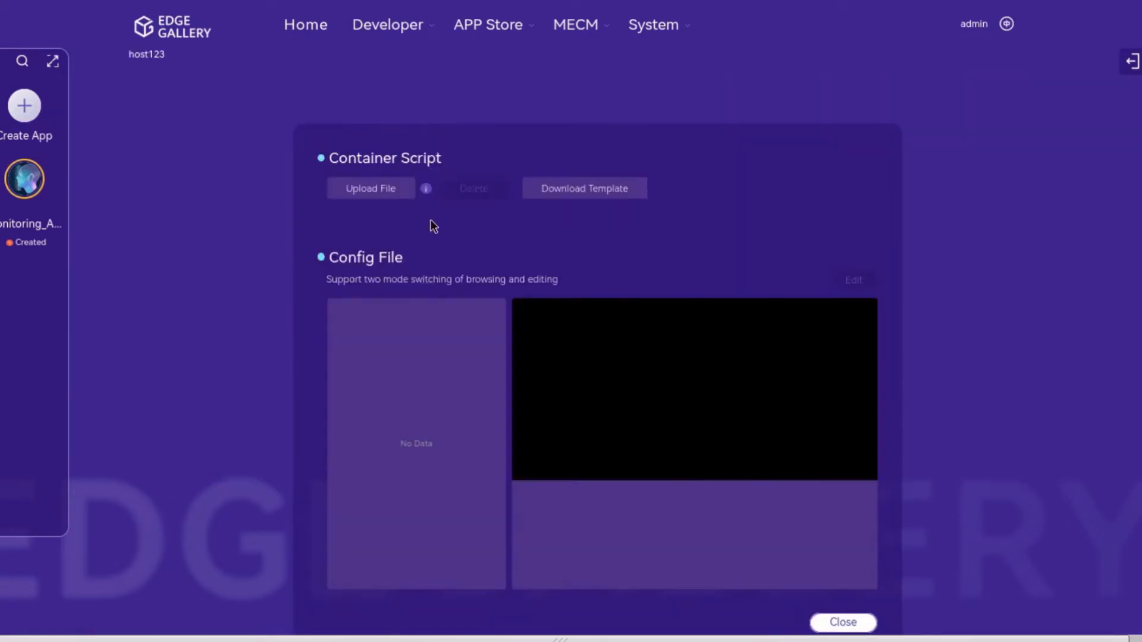
click(394, 185)
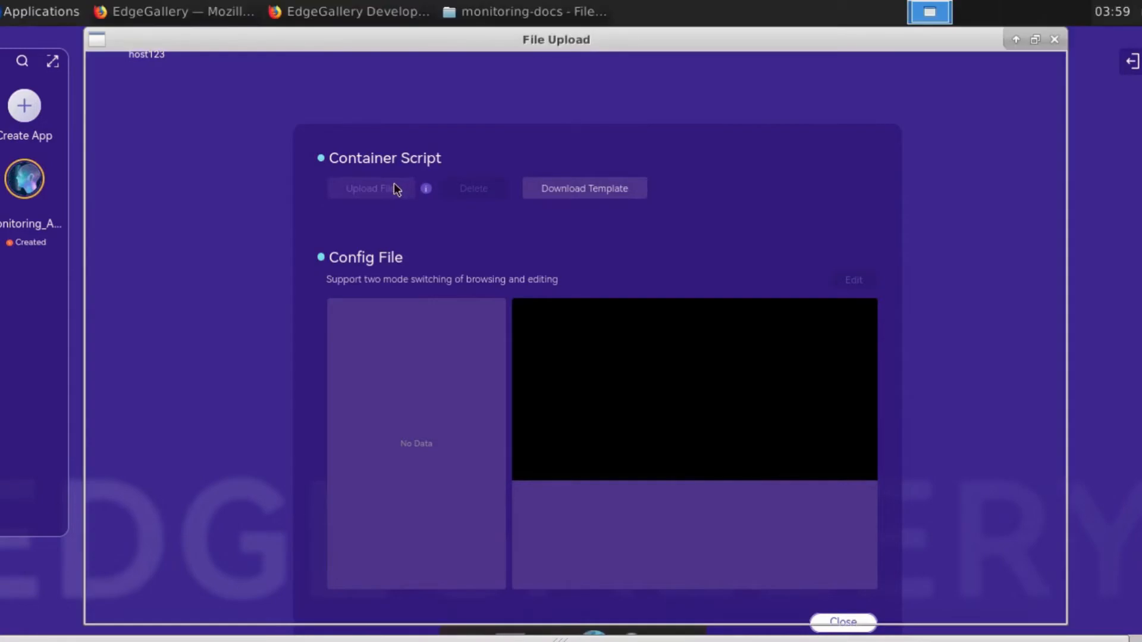
click(395, 163)
click(988, 602)
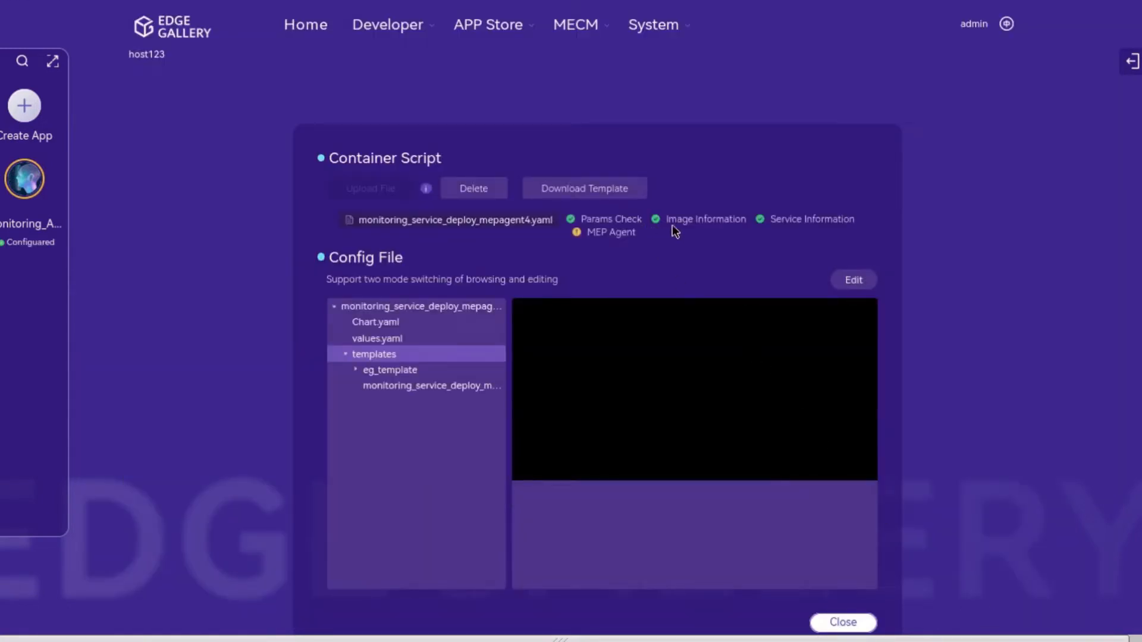
click(495, 386)
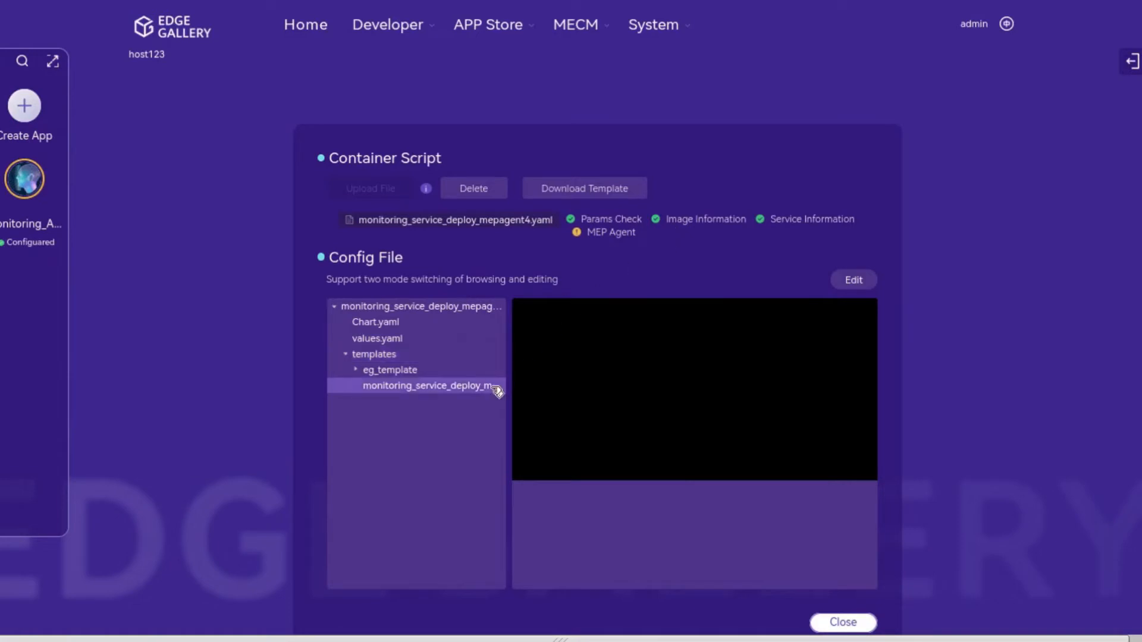
click(852, 623)
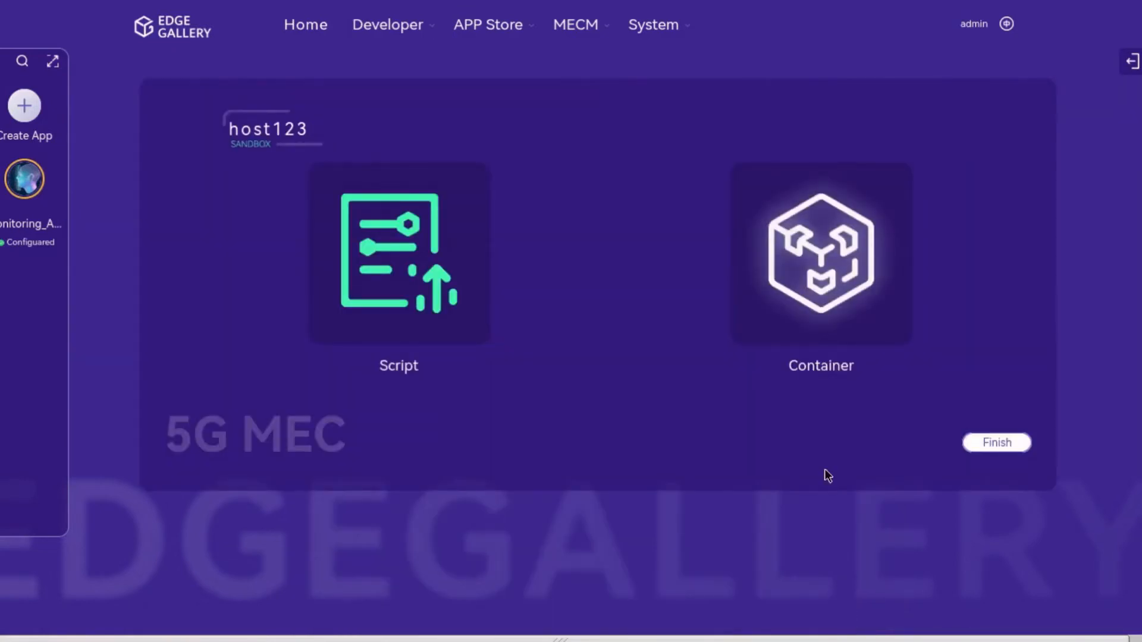
Step: Deploy the container in the sandbox and check that all three pods run
mouse_move(839, 249)
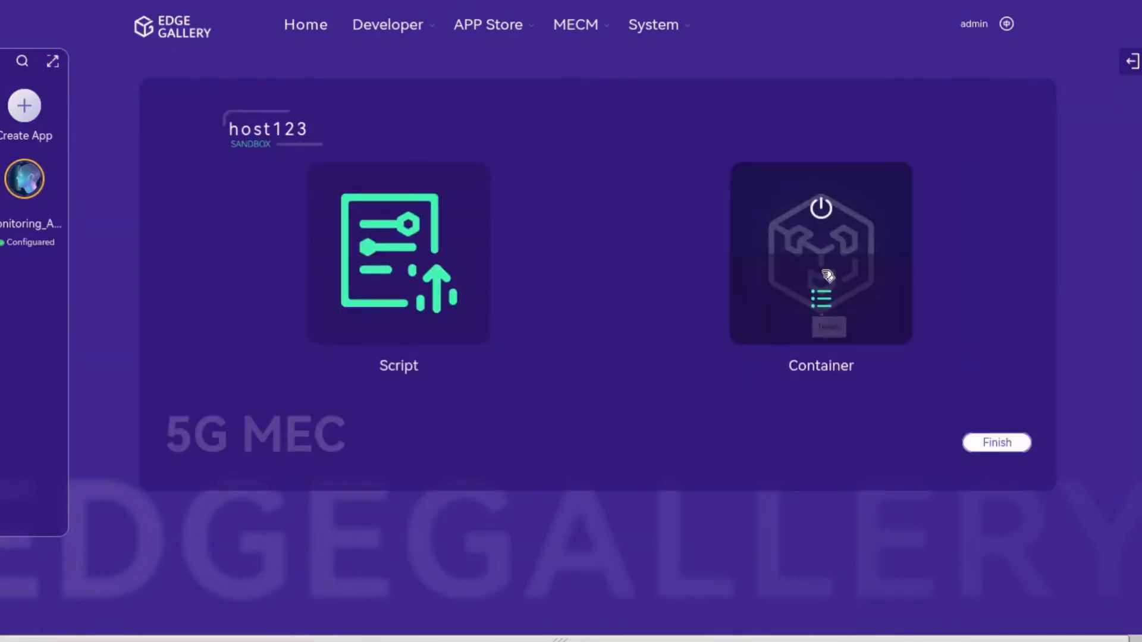
click(821, 209)
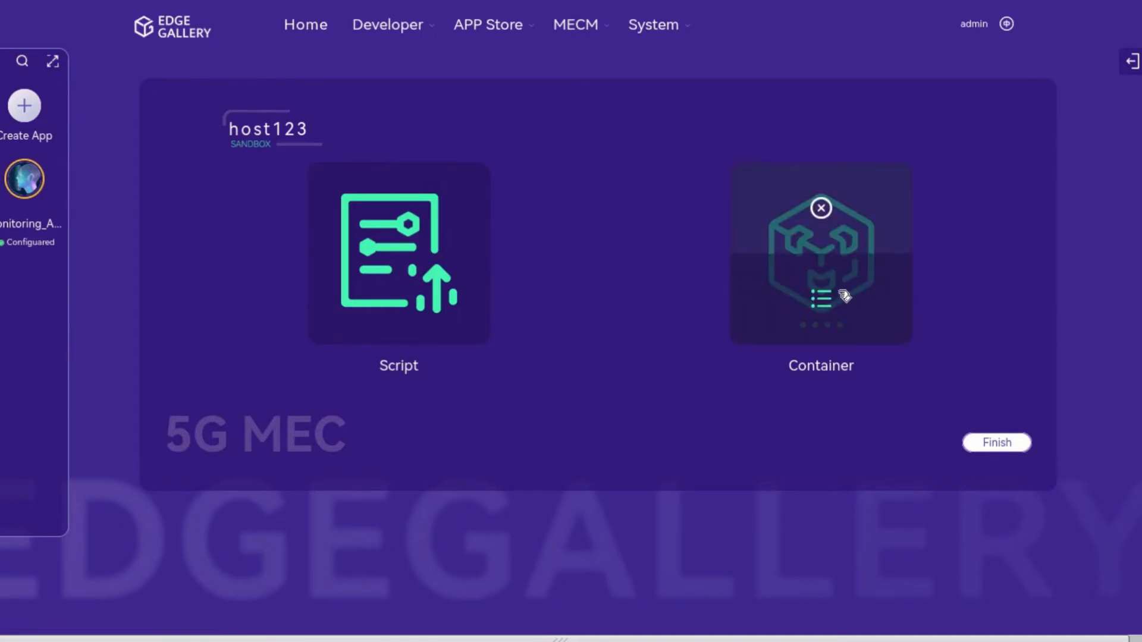
click(830, 297)
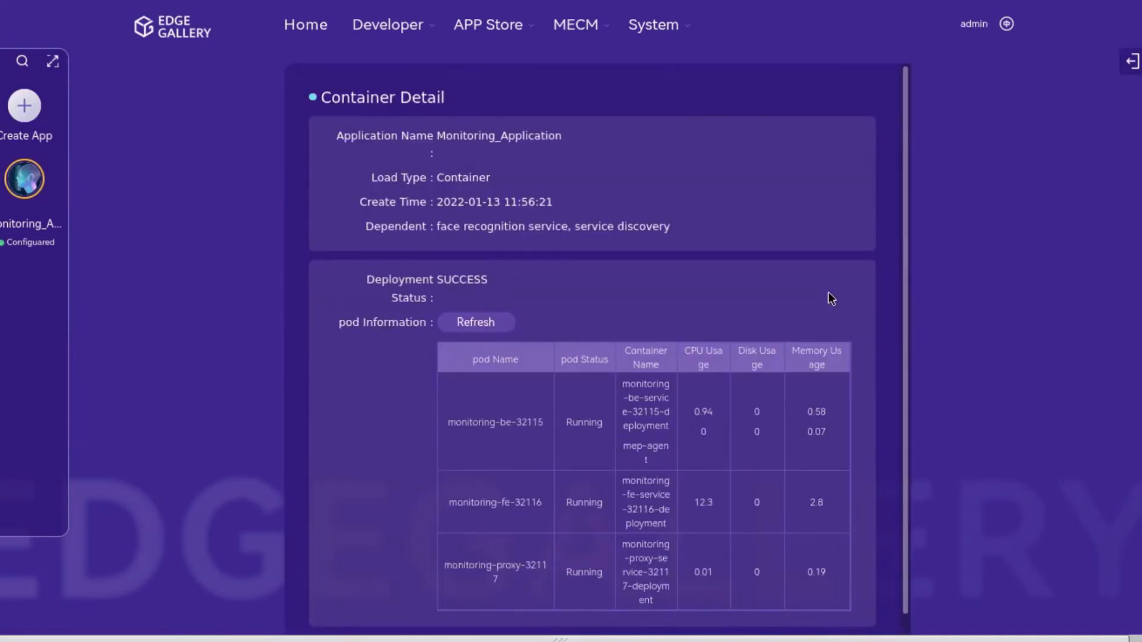
scroll(830, 298, down, 1)
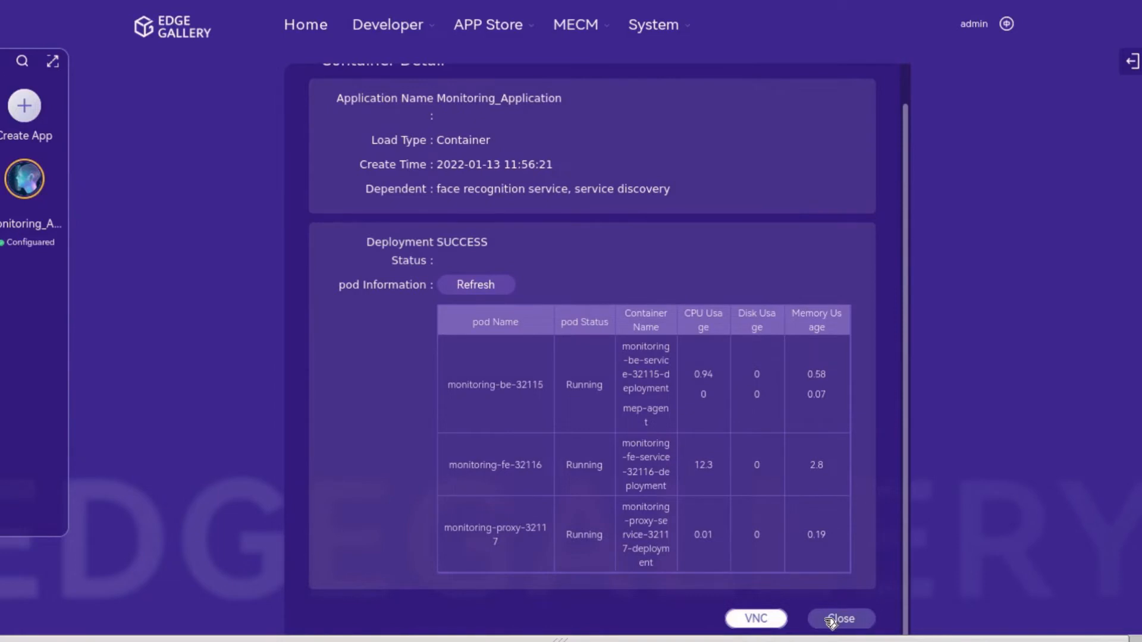
click(835, 619)
Step: Release the sandbox container resources and finish the Sandbox step
mouse_move(827, 230)
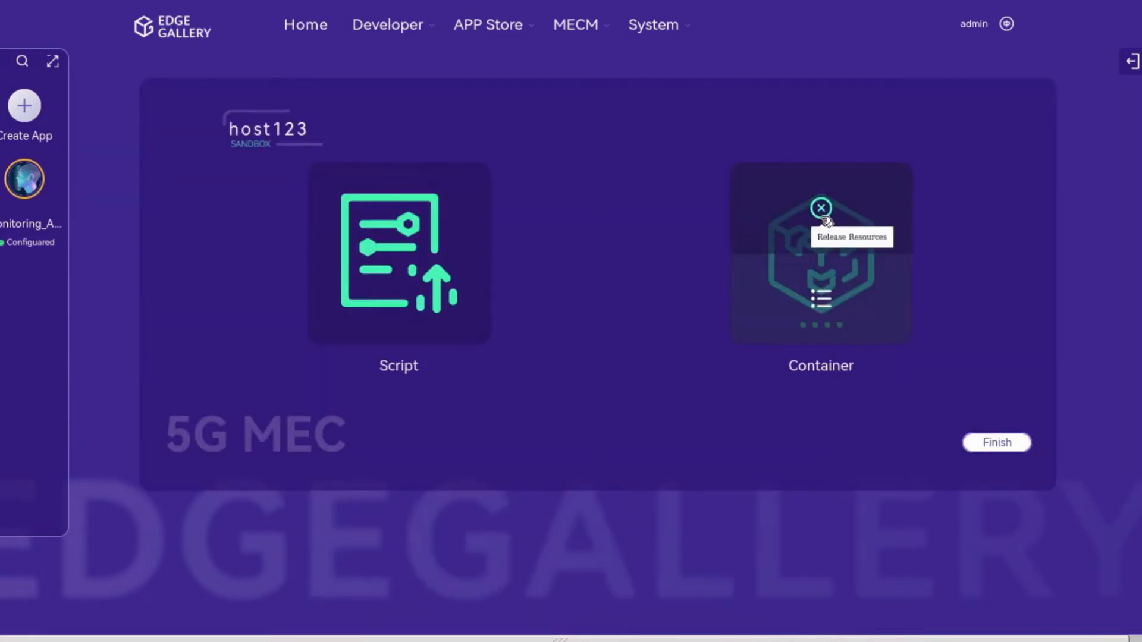
click(822, 215)
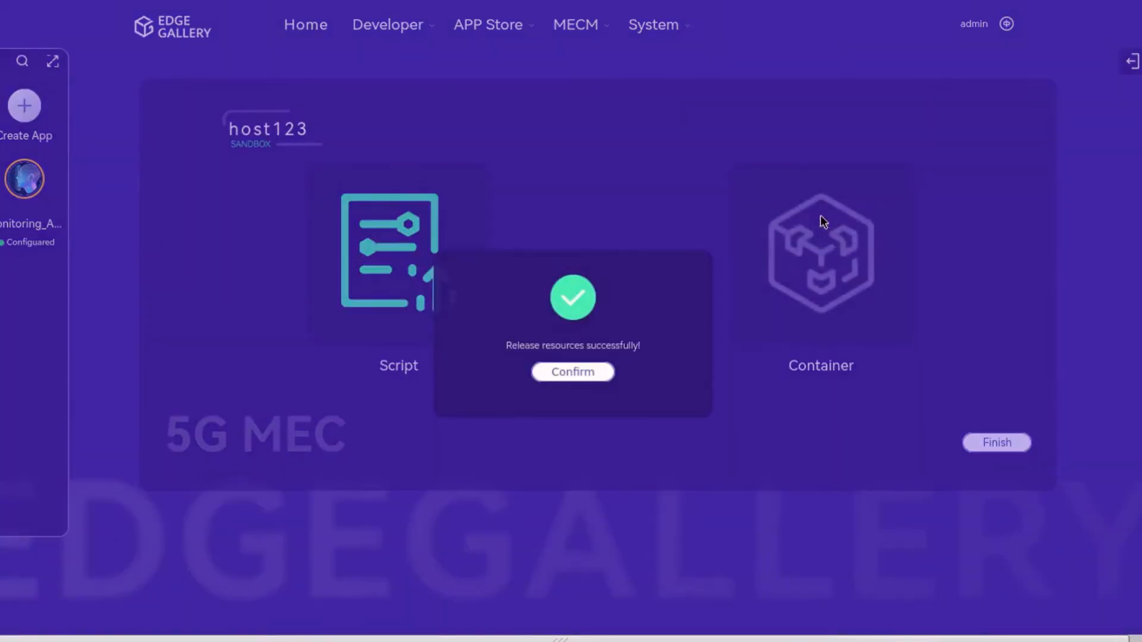
click(599, 374)
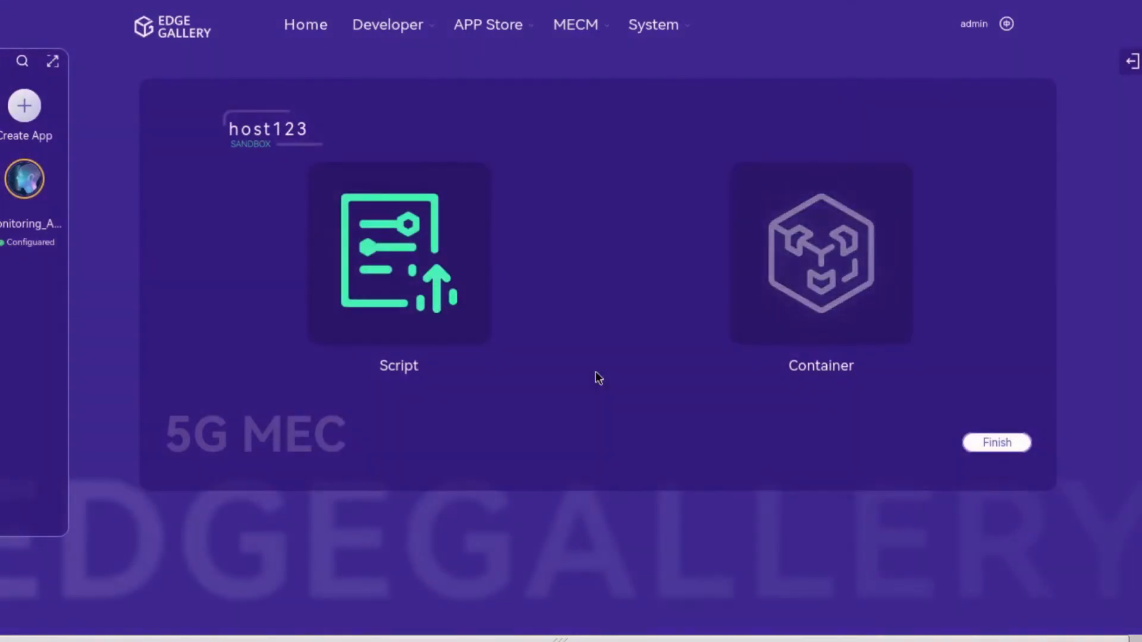
click(989, 445)
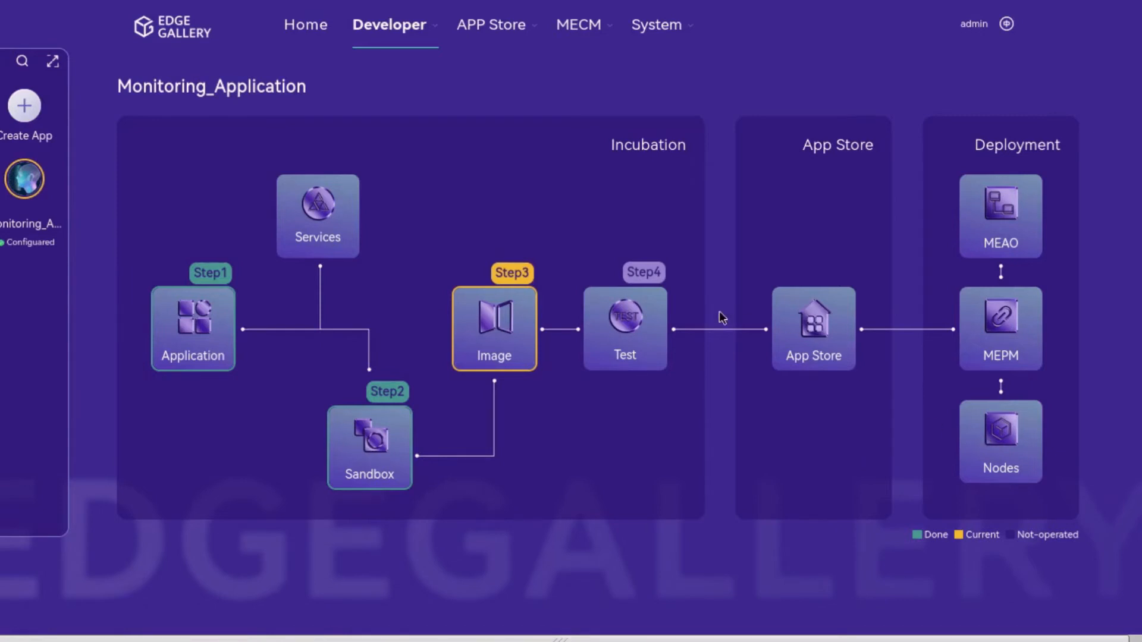
Step: Build and preview the app package, inspect values.yaml, and confirm packaging
click(515, 316)
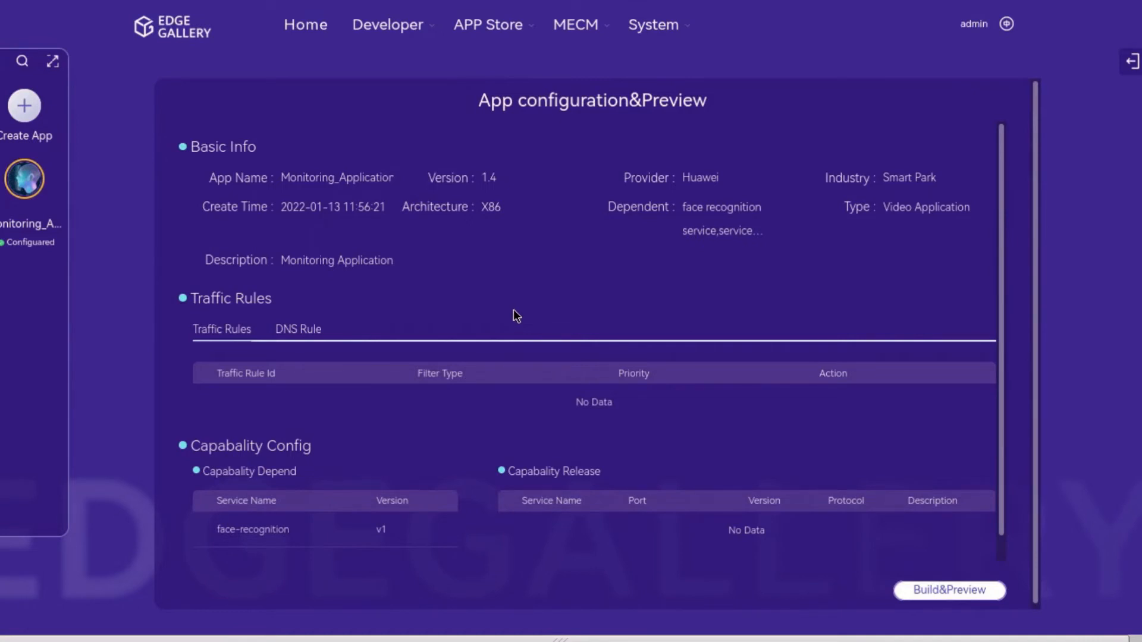
click(915, 590)
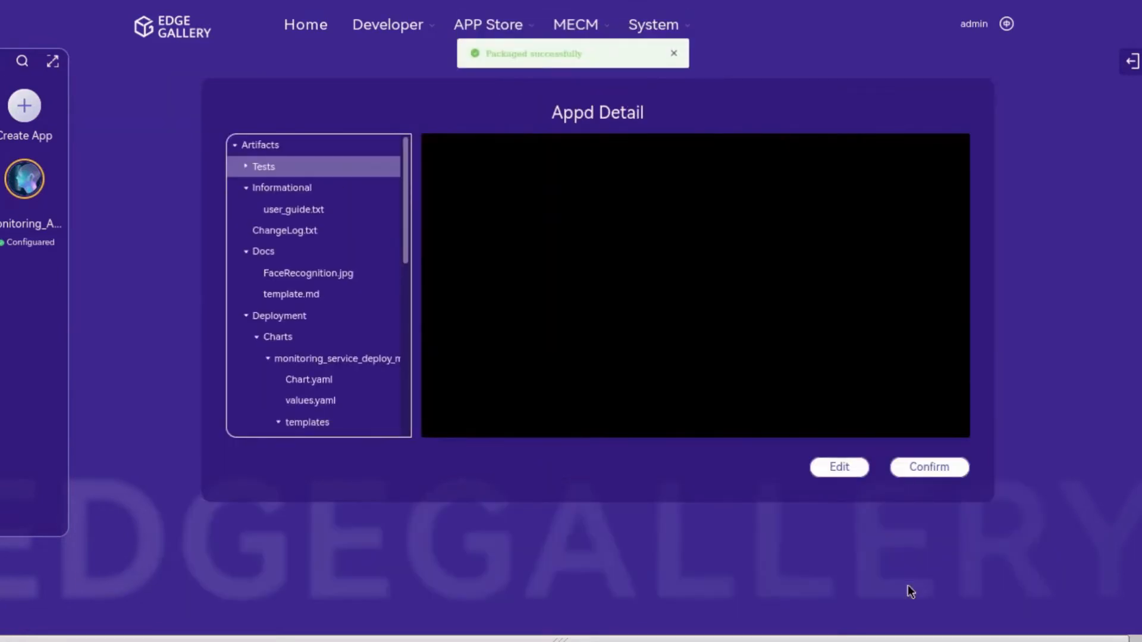
click(337, 405)
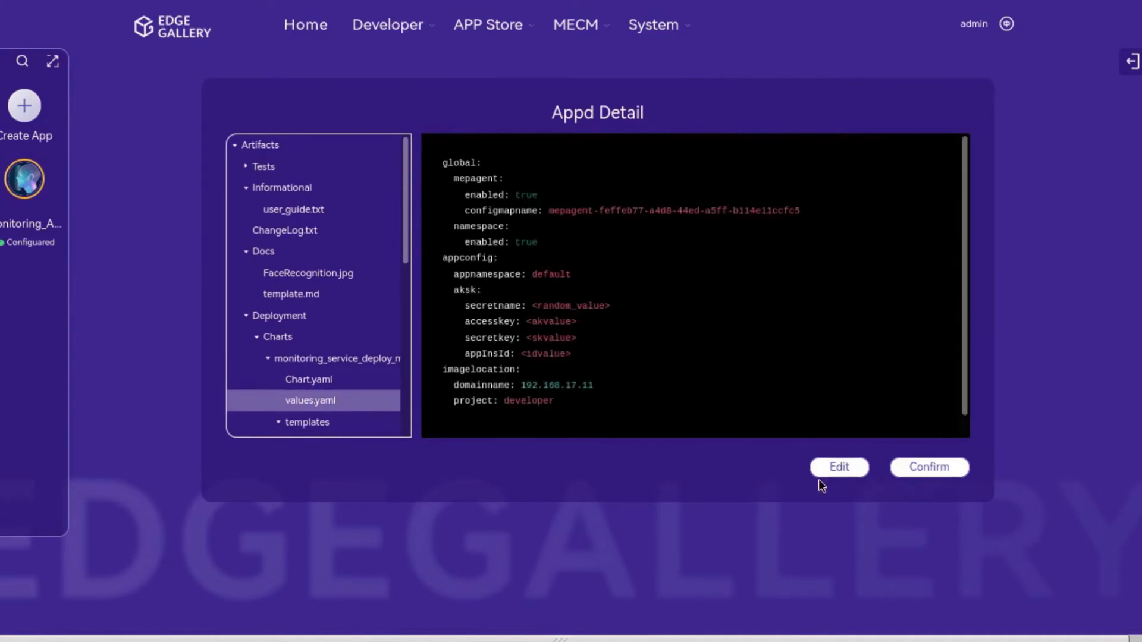
click(943, 473)
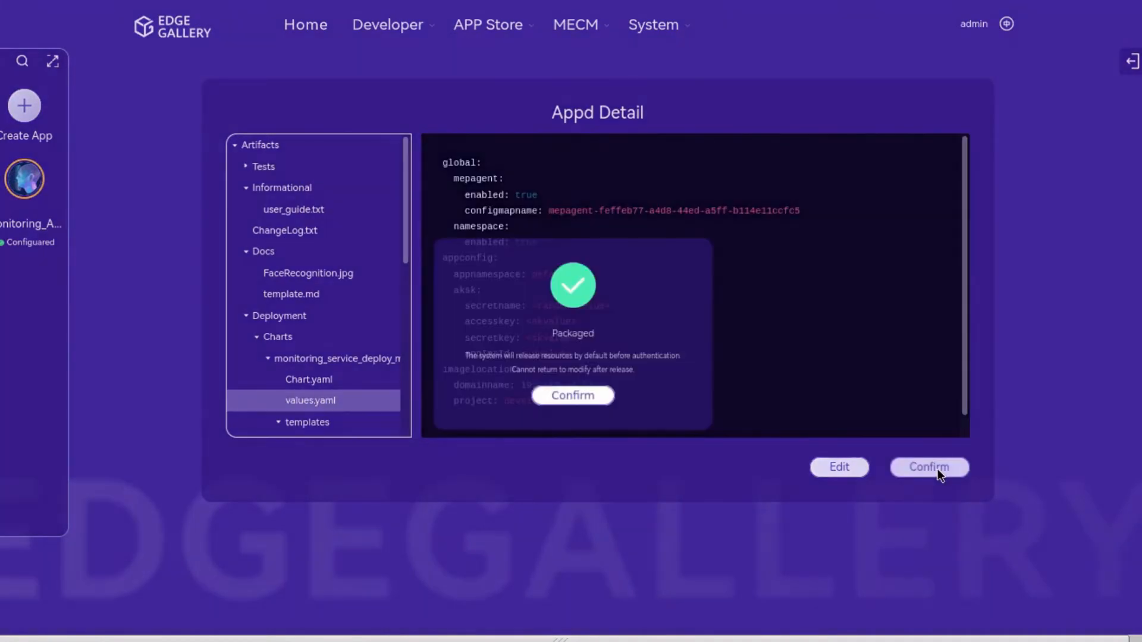
click(565, 395)
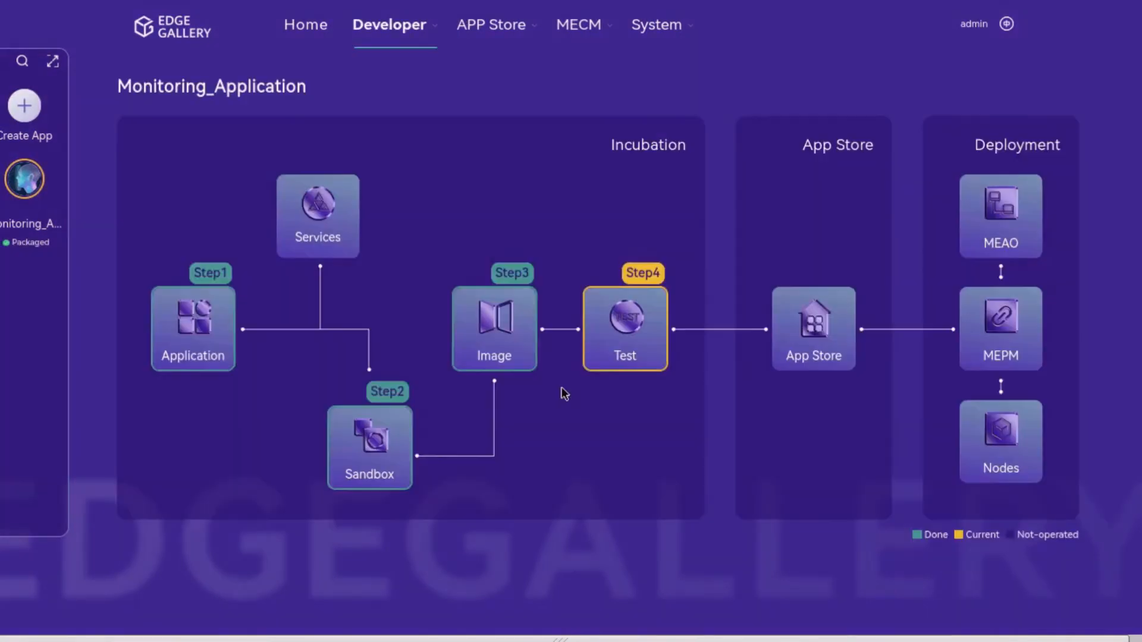
Step: Start testing Monitoring_Application with the EdgeGallery Community Common Scenario
click(622, 360)
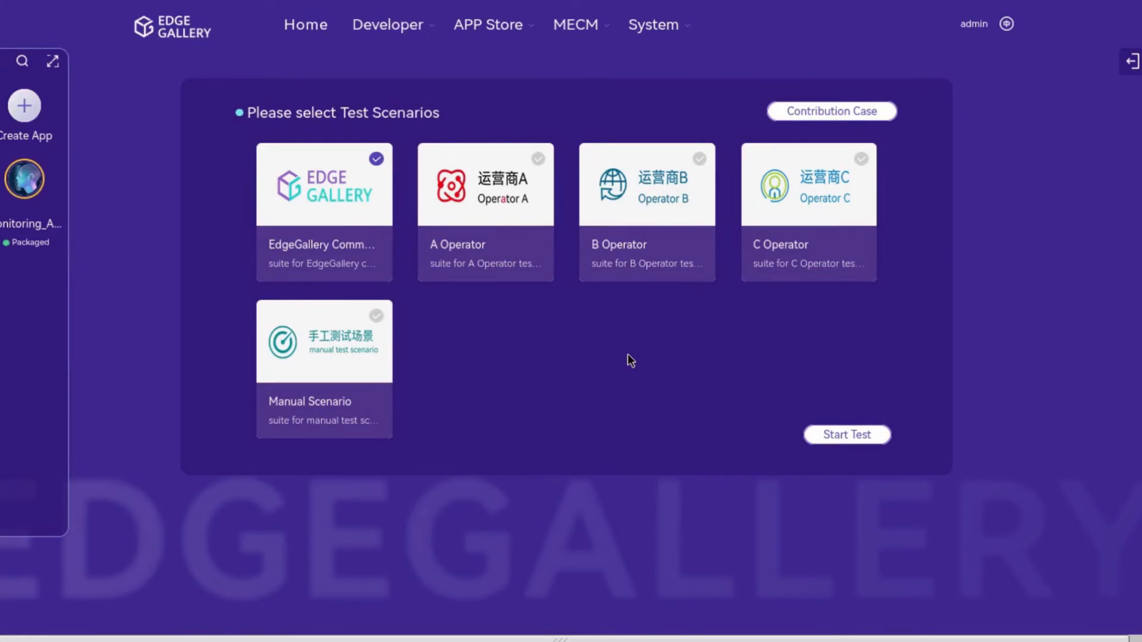
click(841, 434)
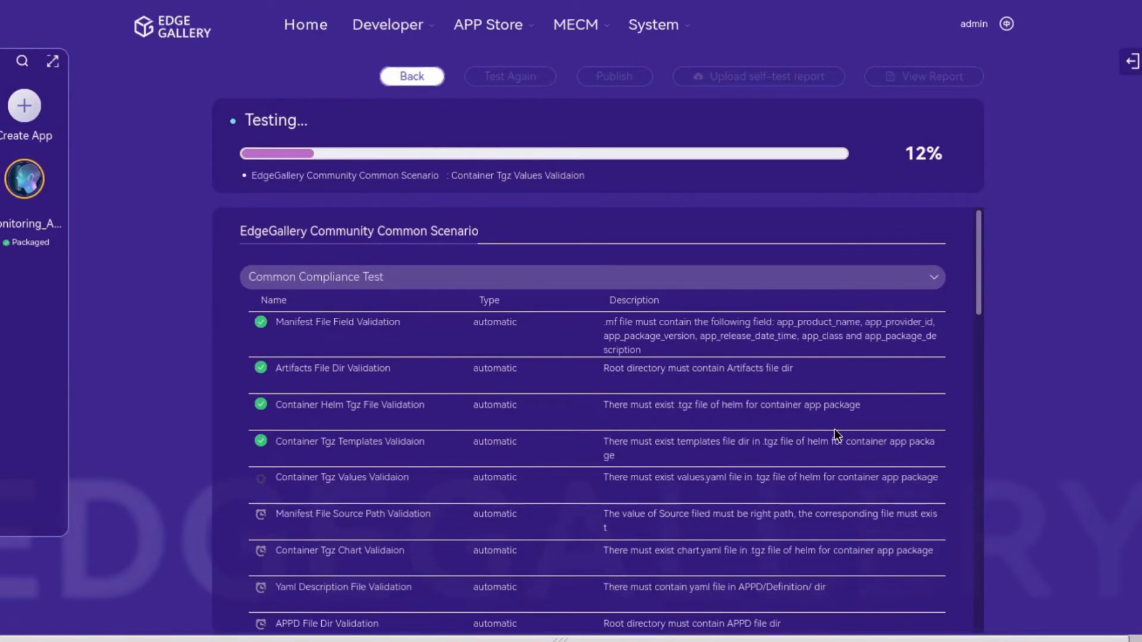
Step: Scroll through the compliance, sandbox and security tests until the run reaches 100%
scroll(835, 435, down, 1)
scroll(835, 430, down, 1)
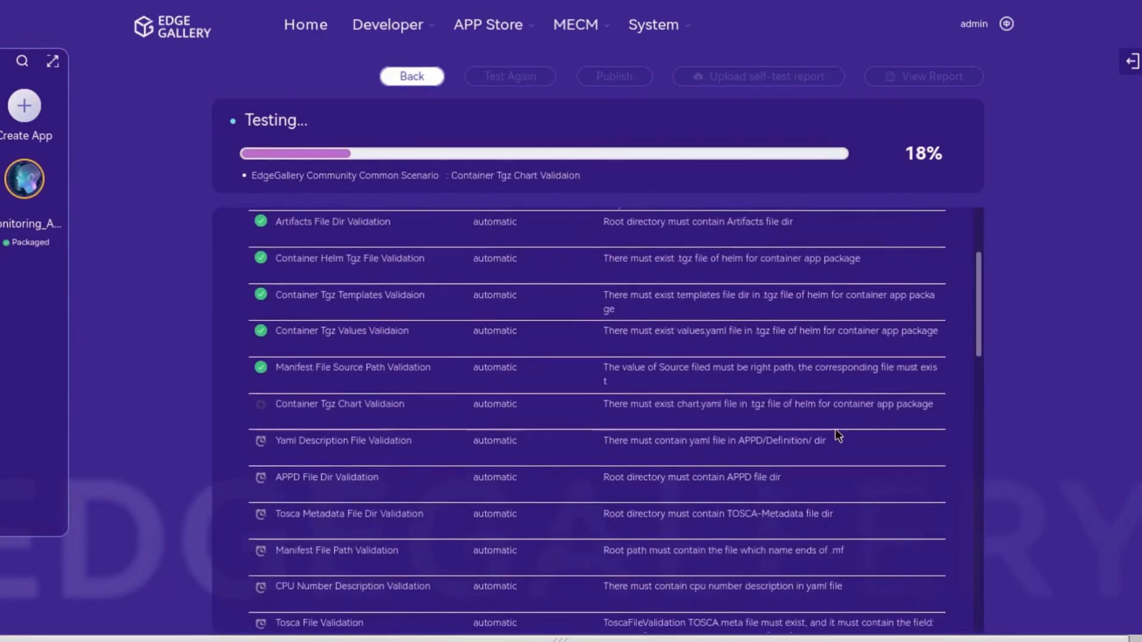
scroll(839, 433, down, 2)
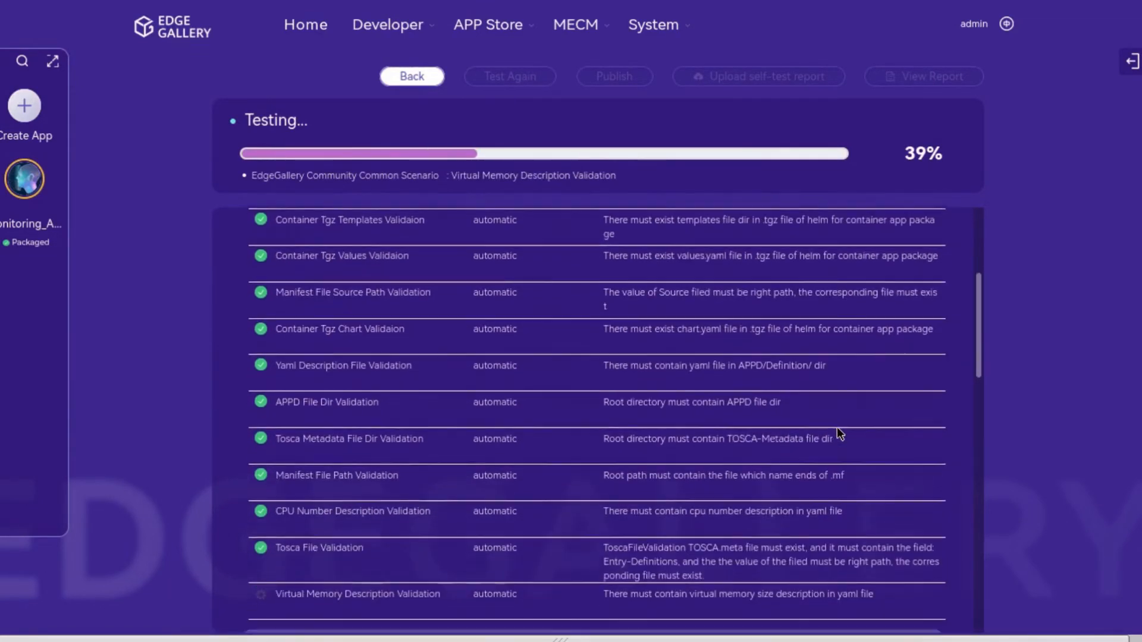
scroll(839, 433, down, 3)
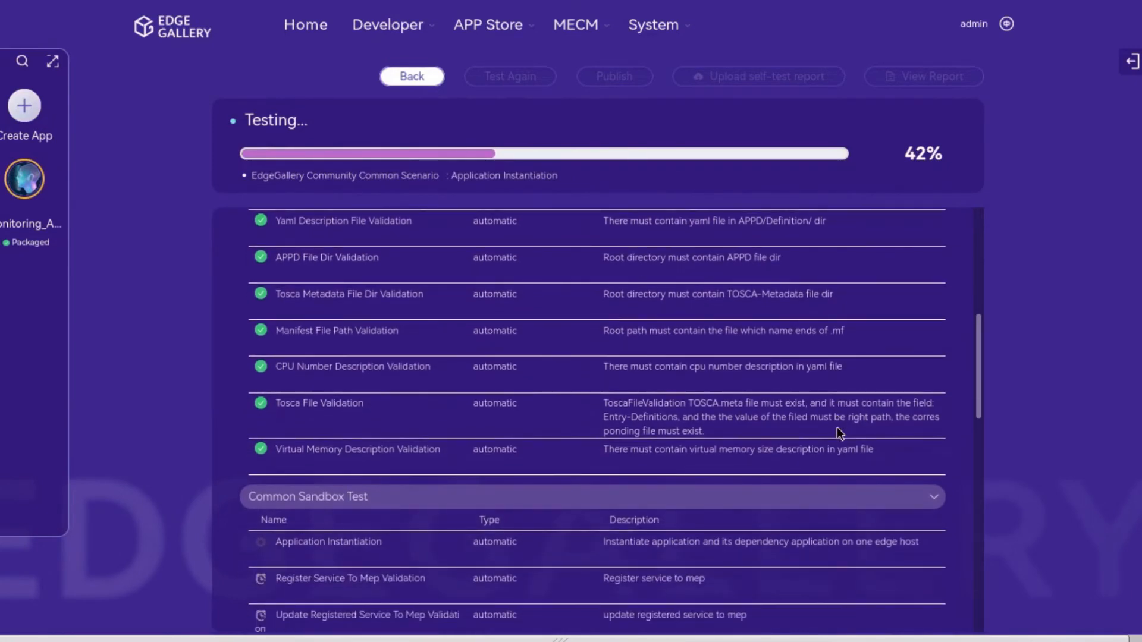
scroll(841, 433, down, 2)
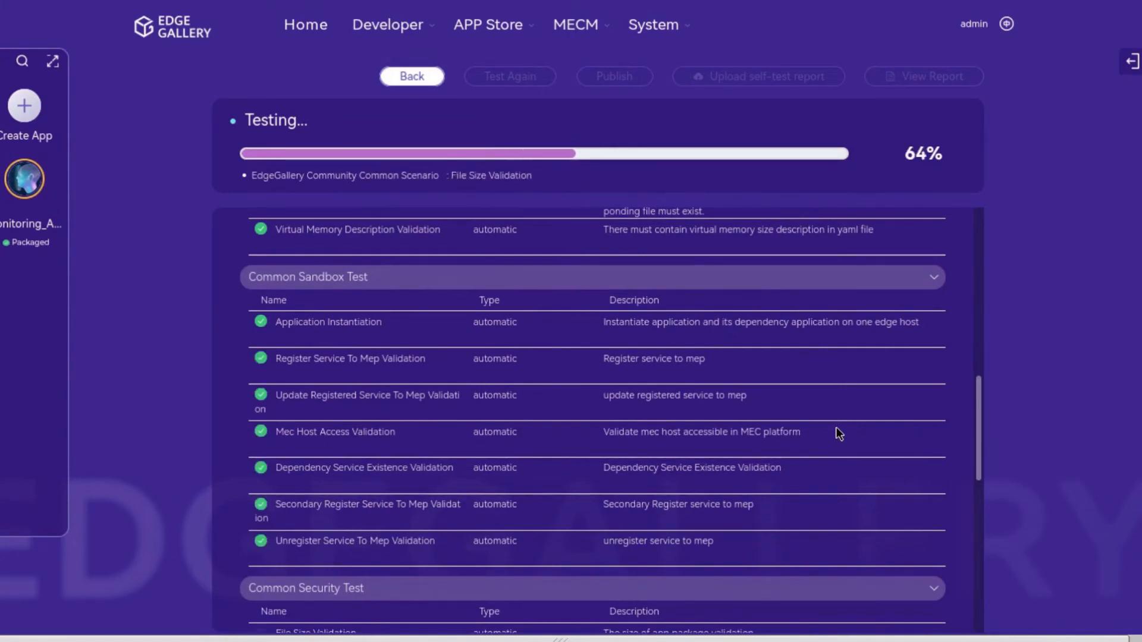
scroll(839, 433, down, 4)
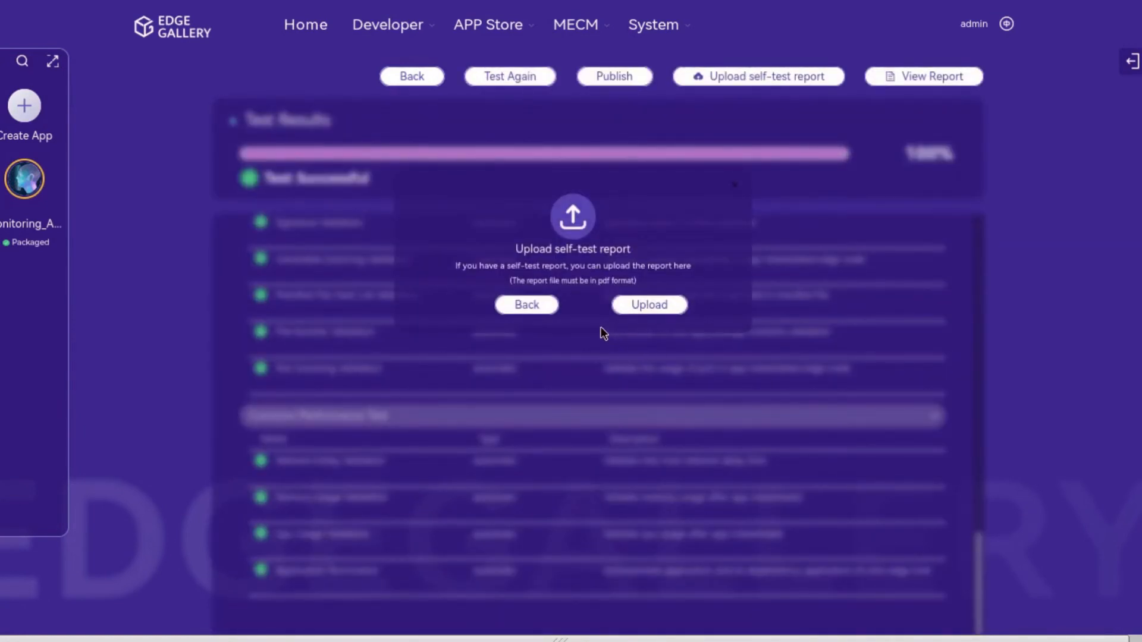
Step: Review the test certification report without downloading its PDF, then publish Monitoring_Application
click(557, 307)
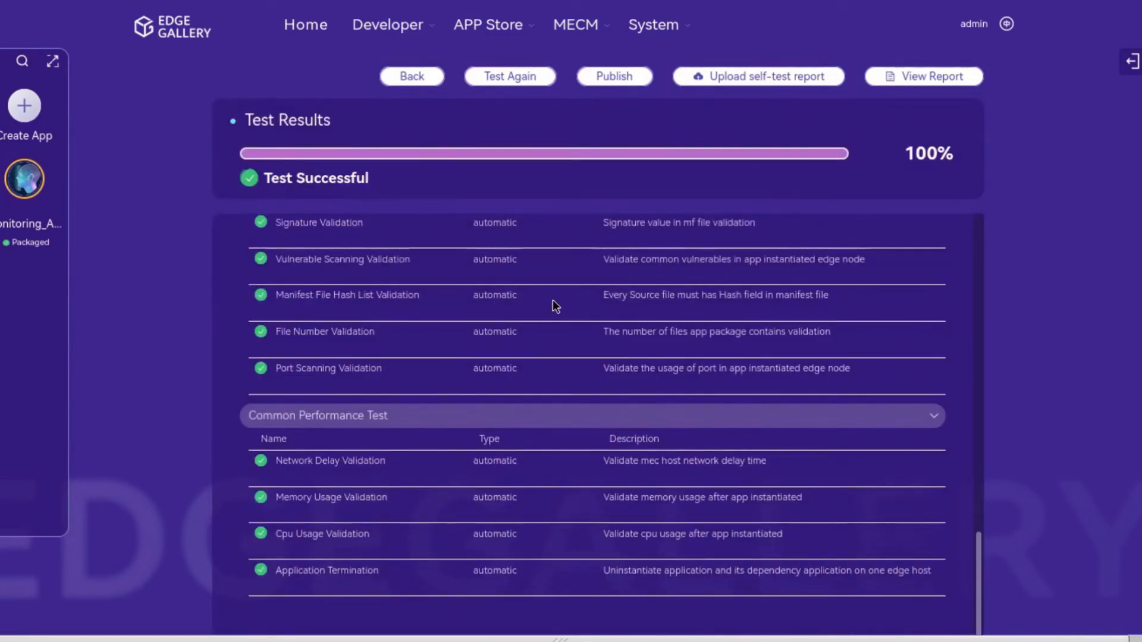
click(887, 81)
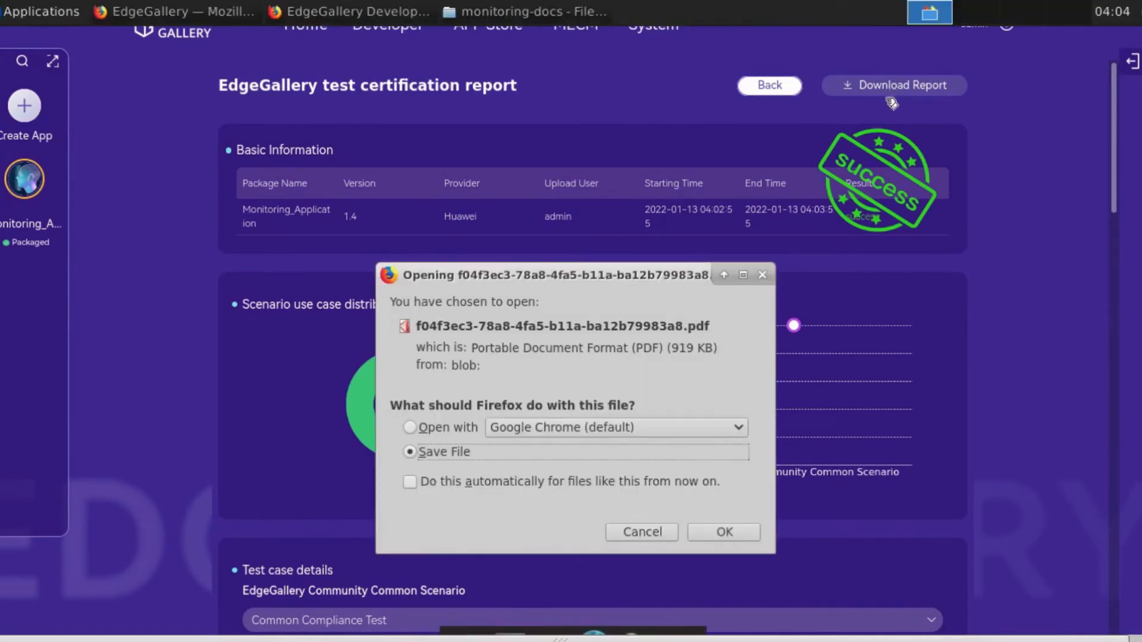
click(645, 534)
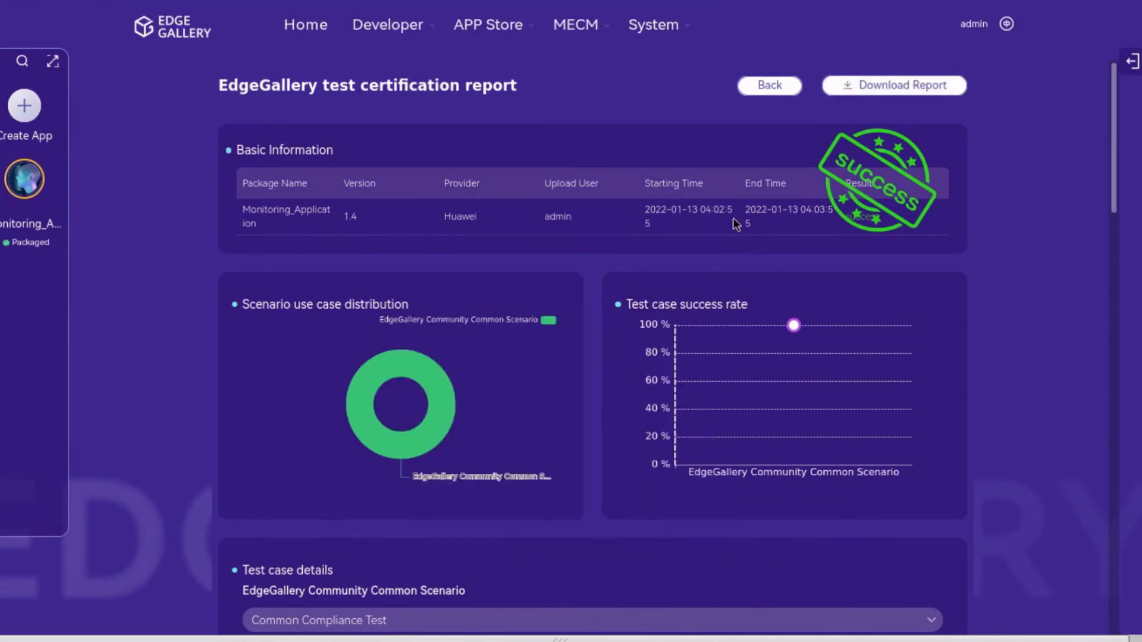
click(770, 86)
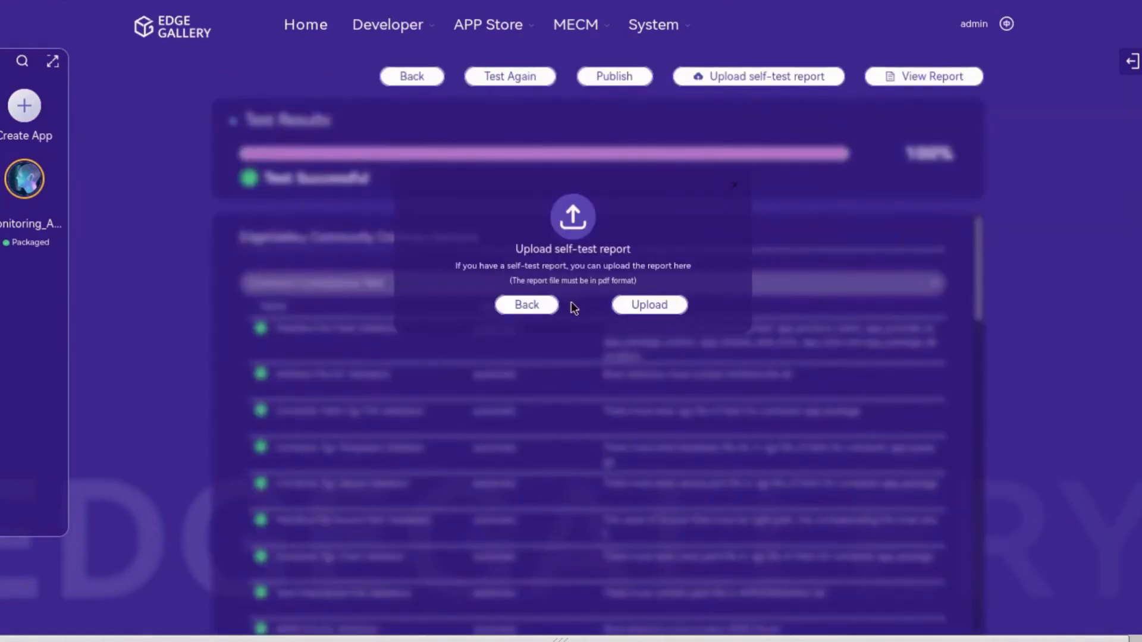
click(550, 304)
click(619, 80)
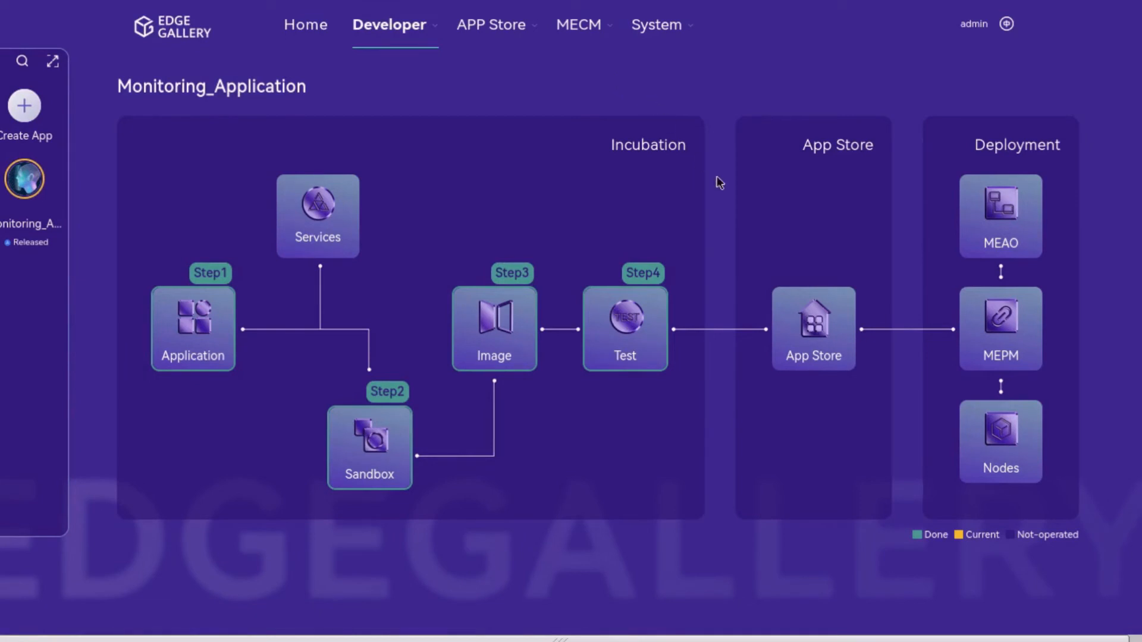
Step: Open Monitoring_Application in the App Store, give it four stars, and view its MEAO sync tasks
click(813, 311)
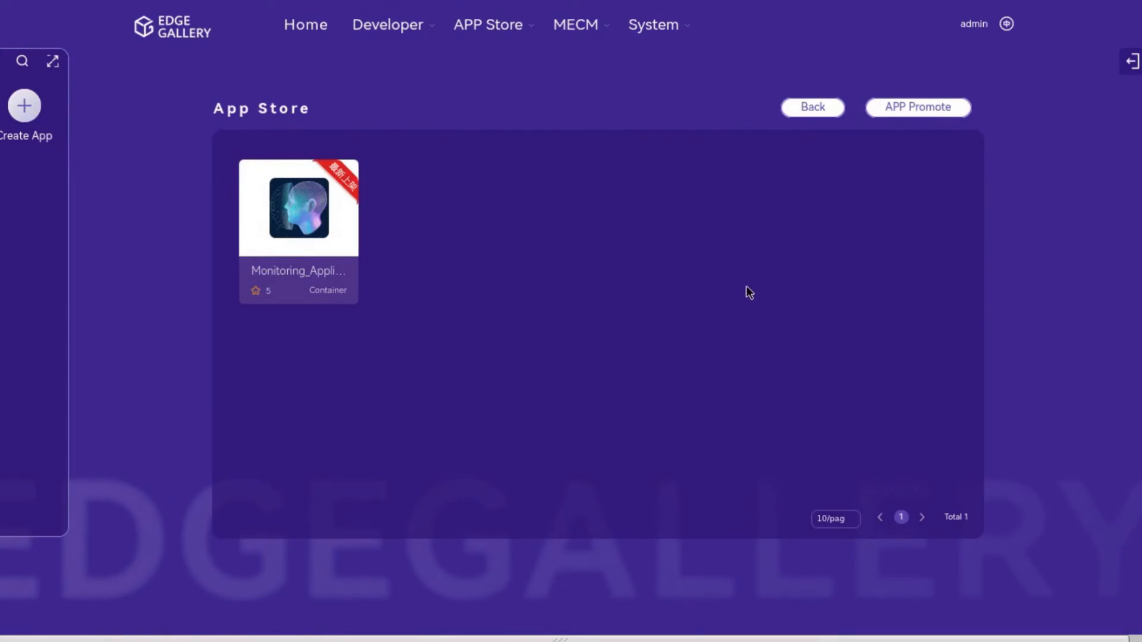
click(352, 219)
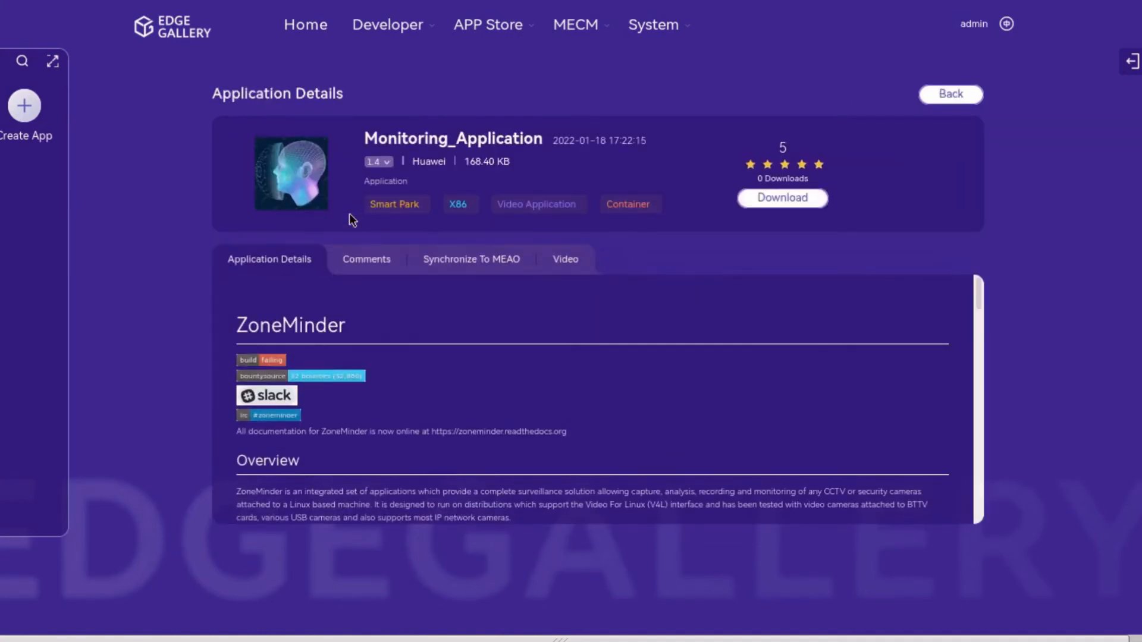
click(373, 260)
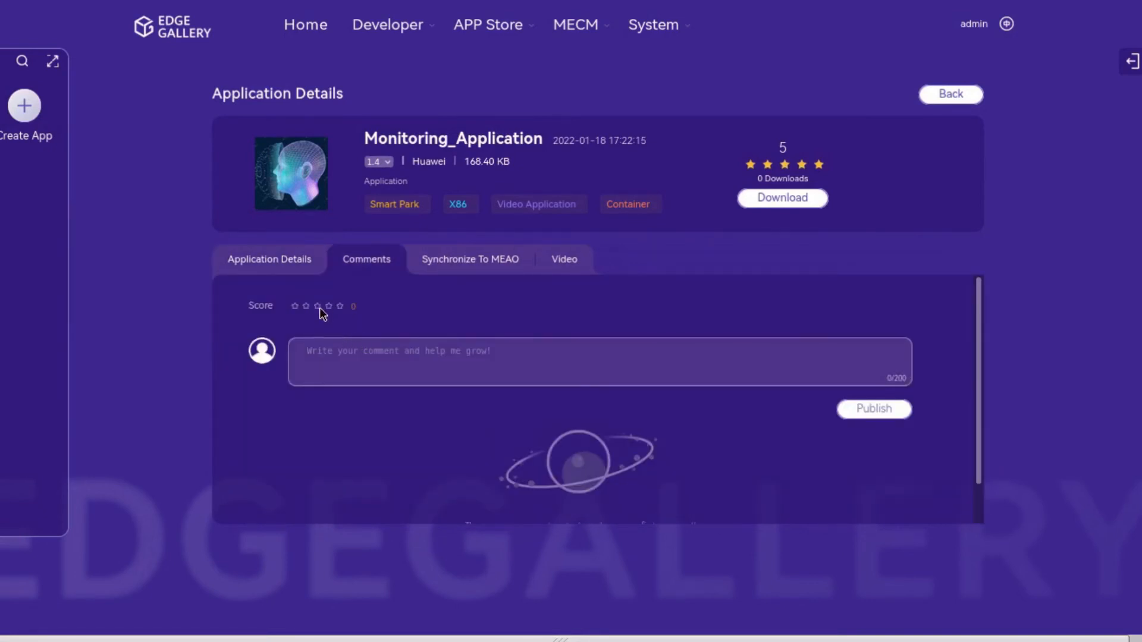
click(328, 308)
click(442, 269)
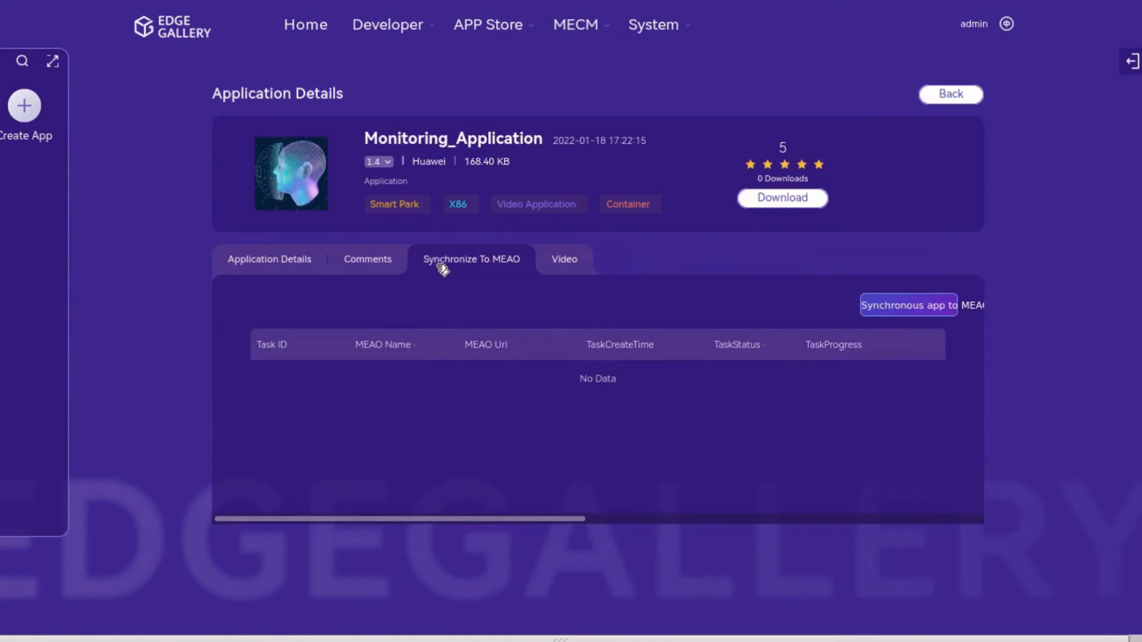
Step: Cancel the Monitoring_Application package download and return to the App Store list
click(760, 202)
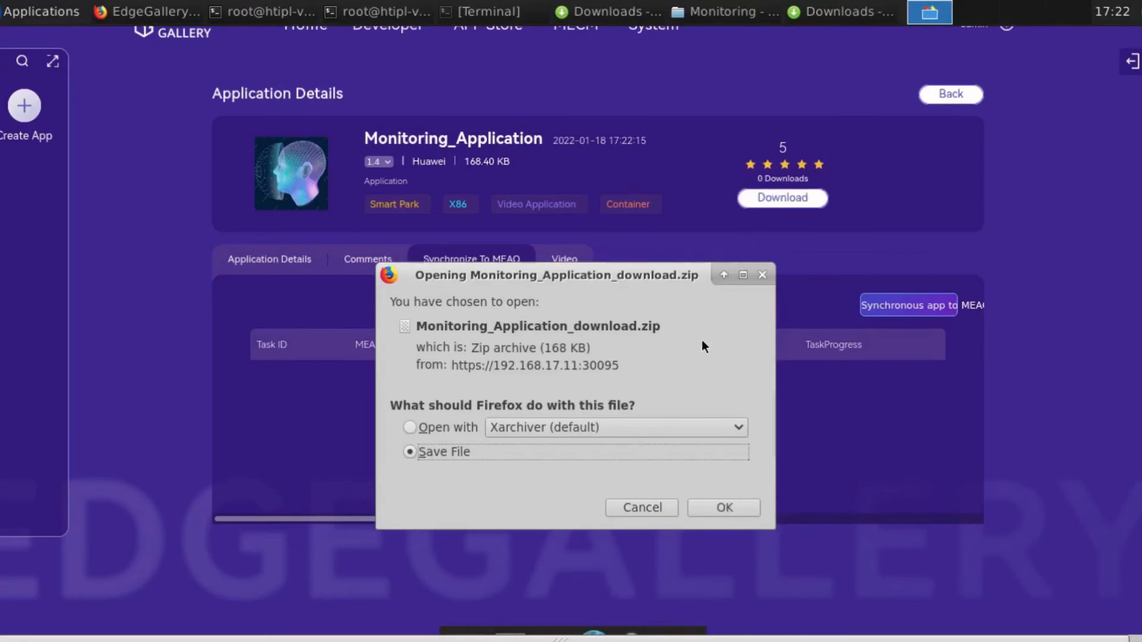
click(639, 506)
click(941, 94)
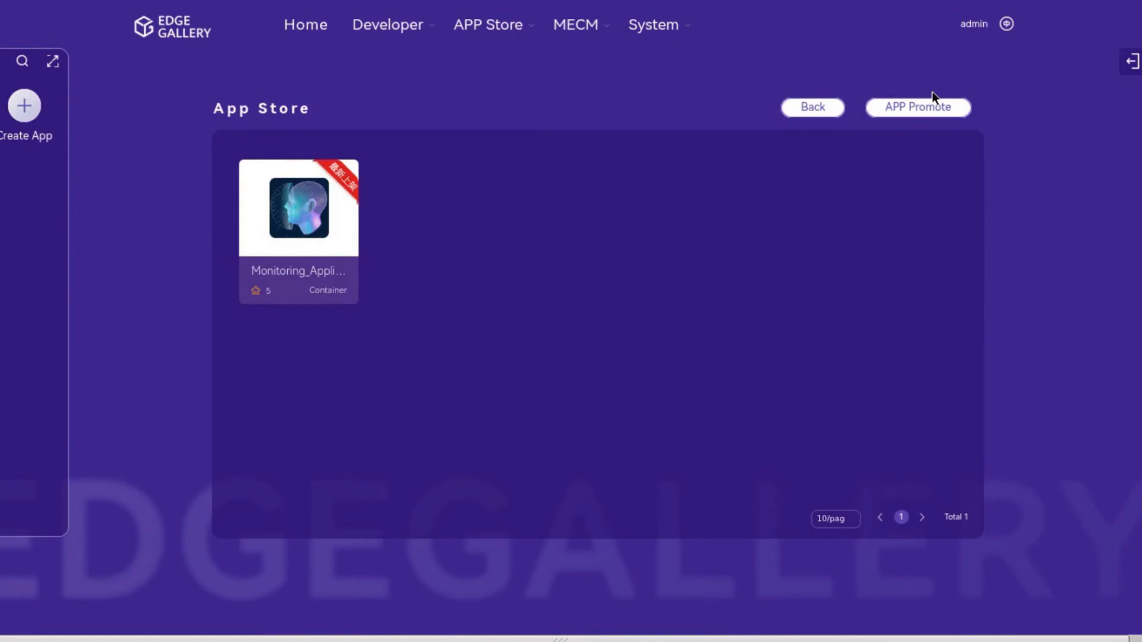
Step: Visit the APP Promote page, then go from the workflow to the MEAO deployment list
click(938, 110)
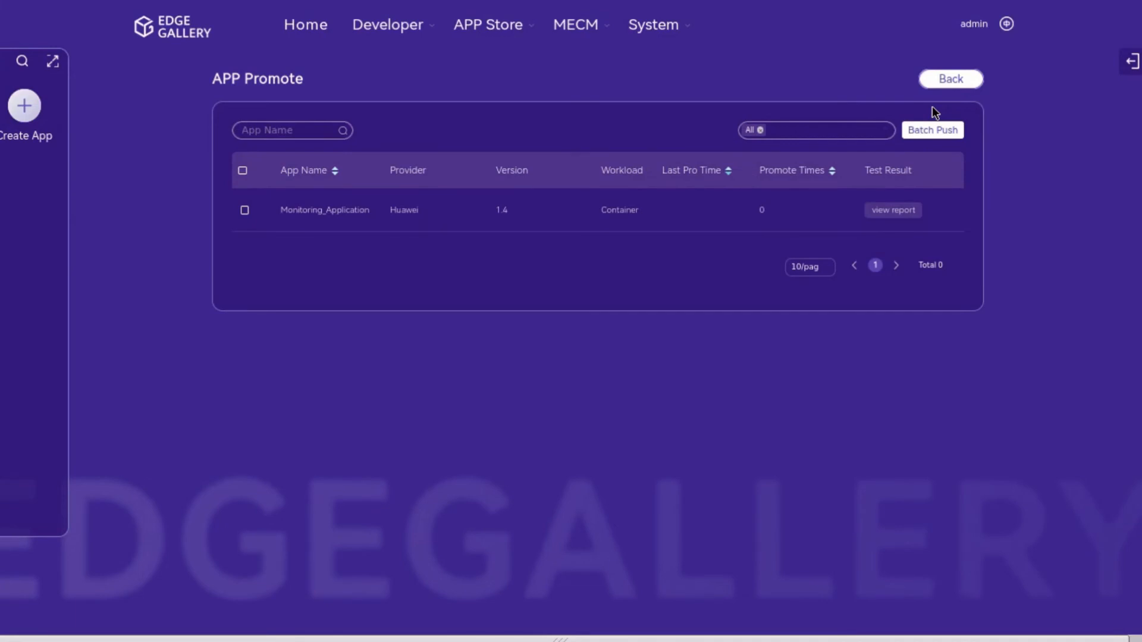
click(936, 86)
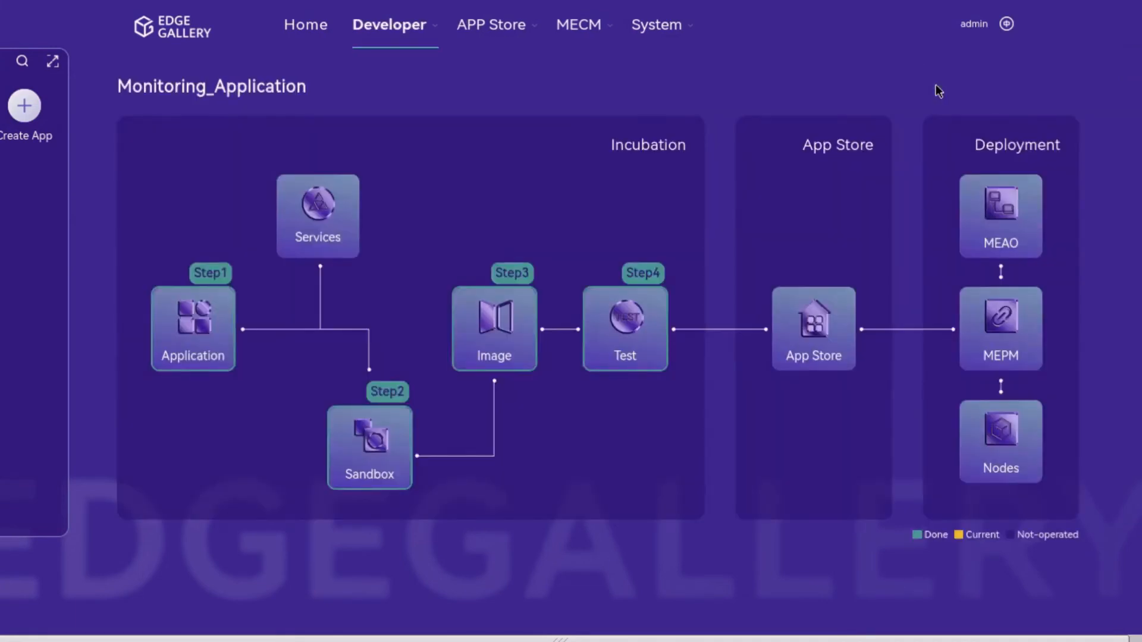
scroll(936, 86, right, 1)
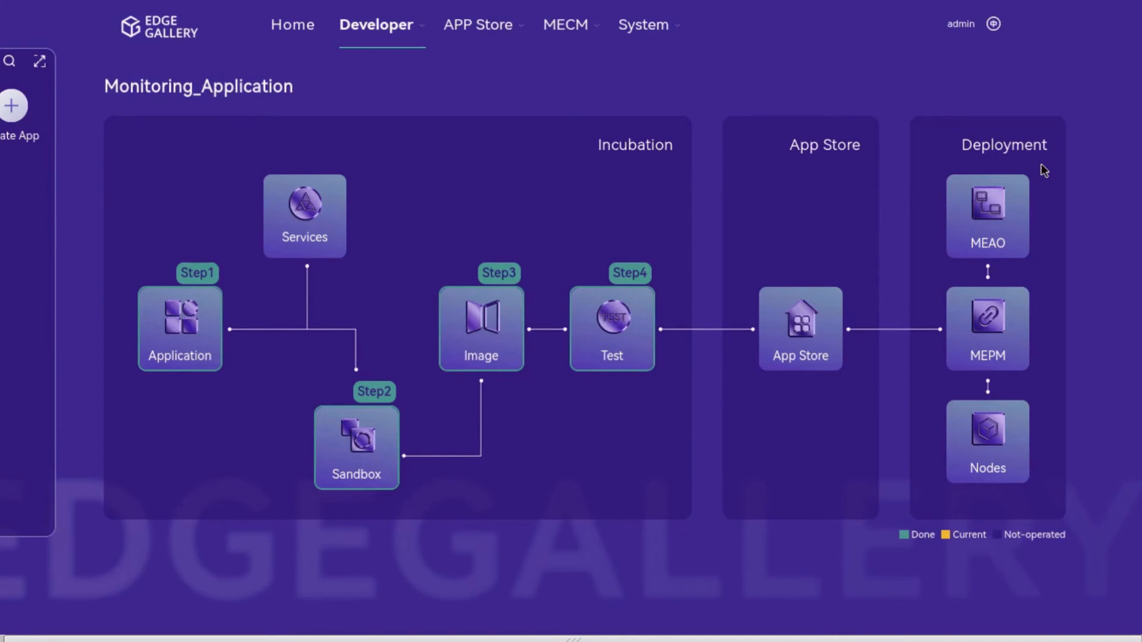
click(1018, 212)
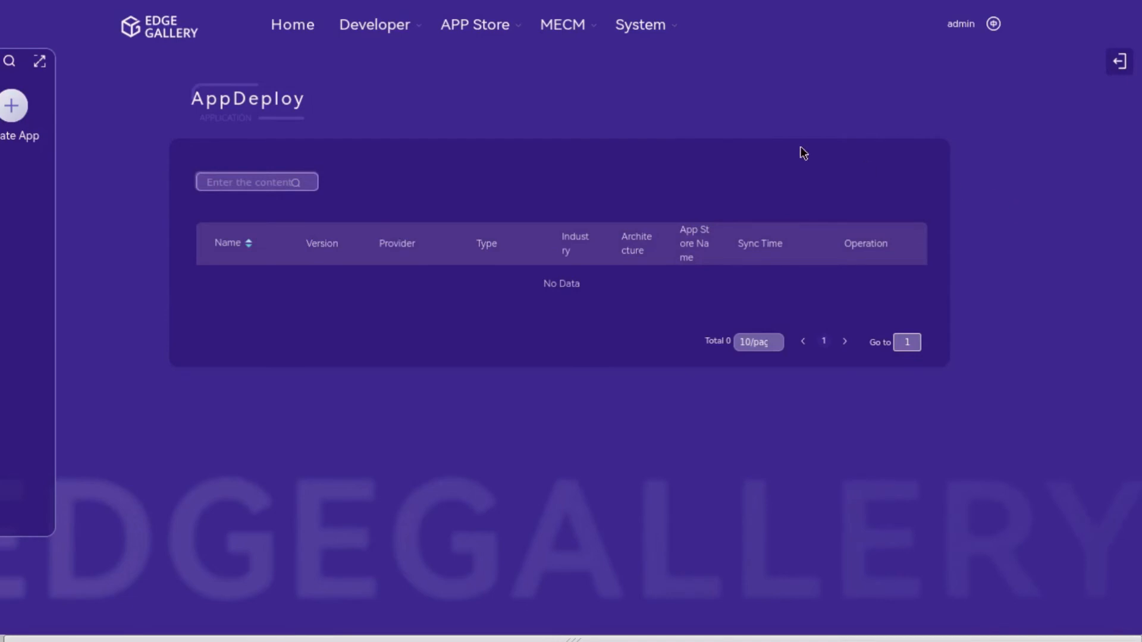
Step: Sync Monitoring_Application from the App Store into MECM Package Management
mouse_move(588, 30)
mouse_move(616, 89)
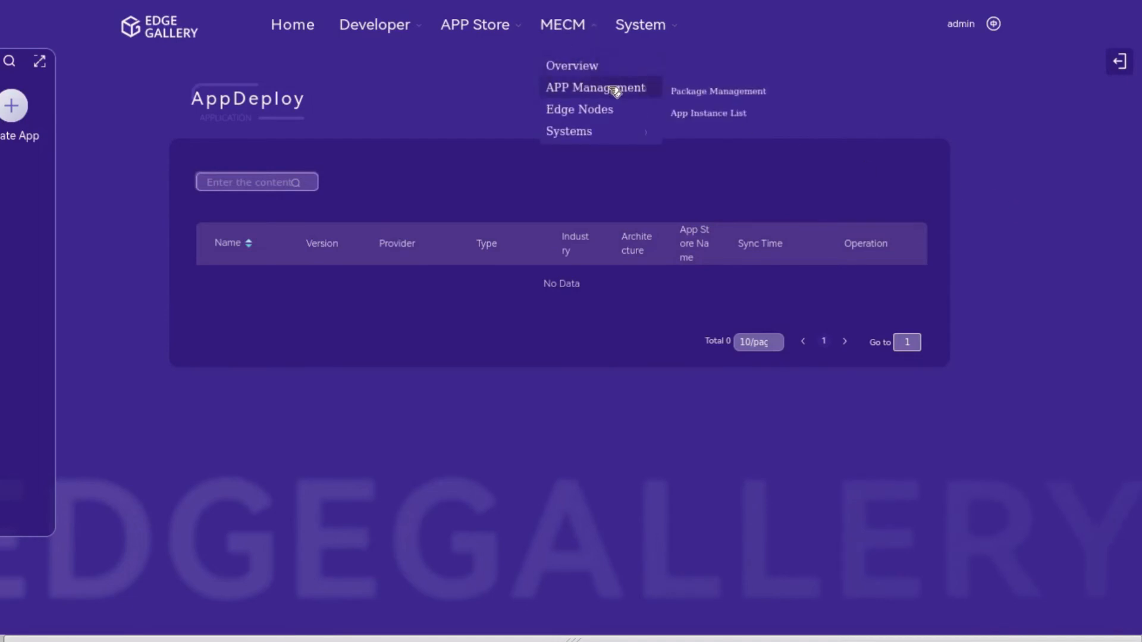
click(690, 93)
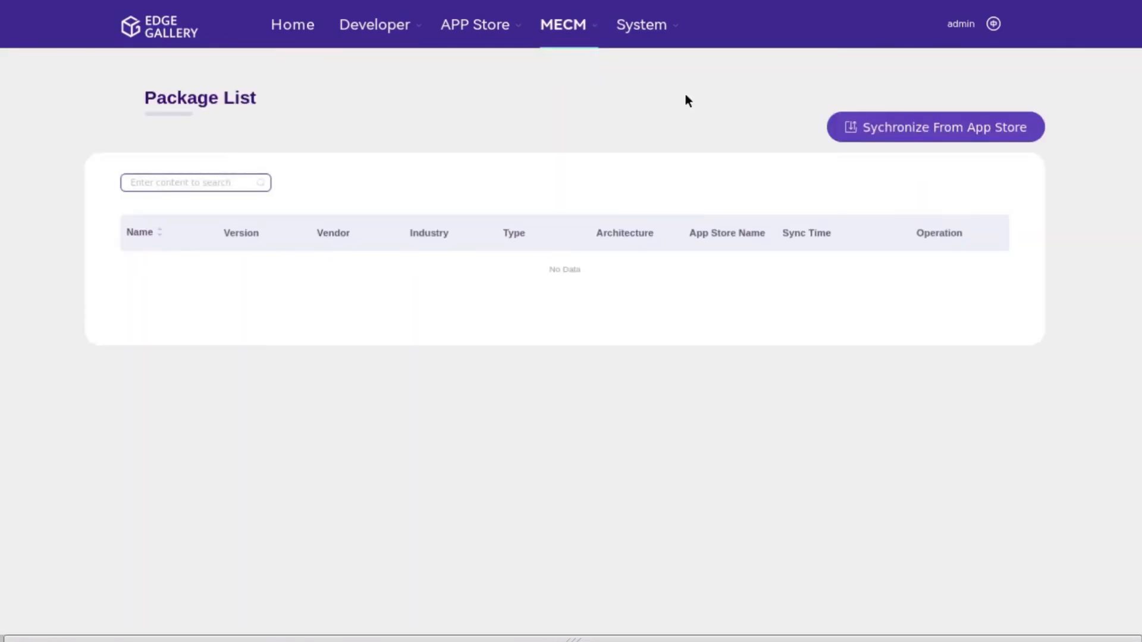
click(866, 122)
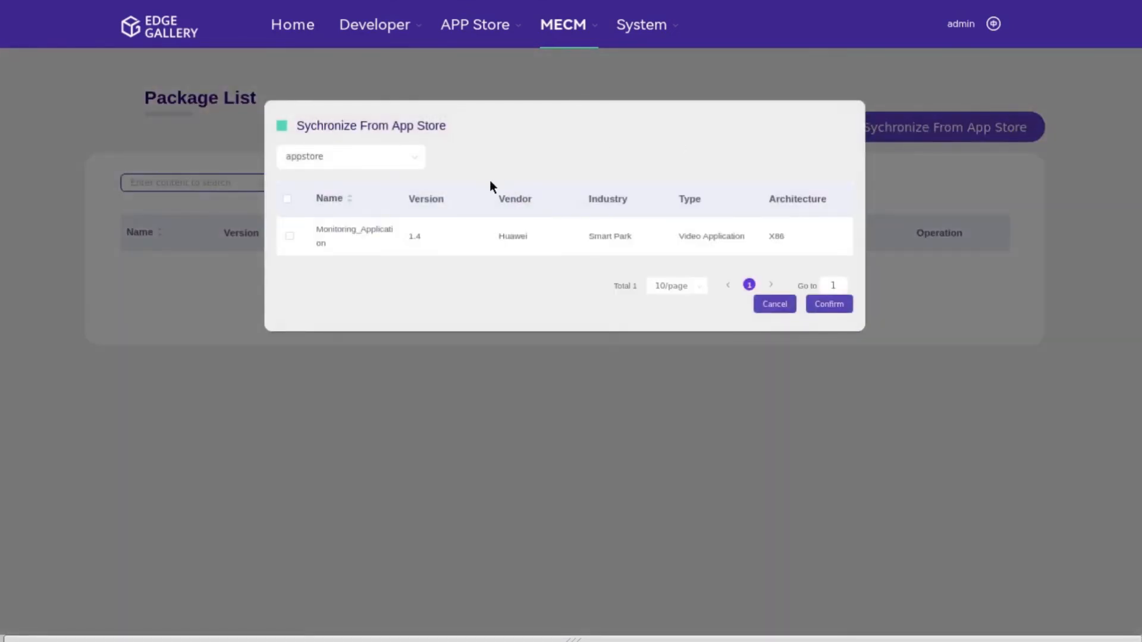
click(288, 202)
click(823, 305)
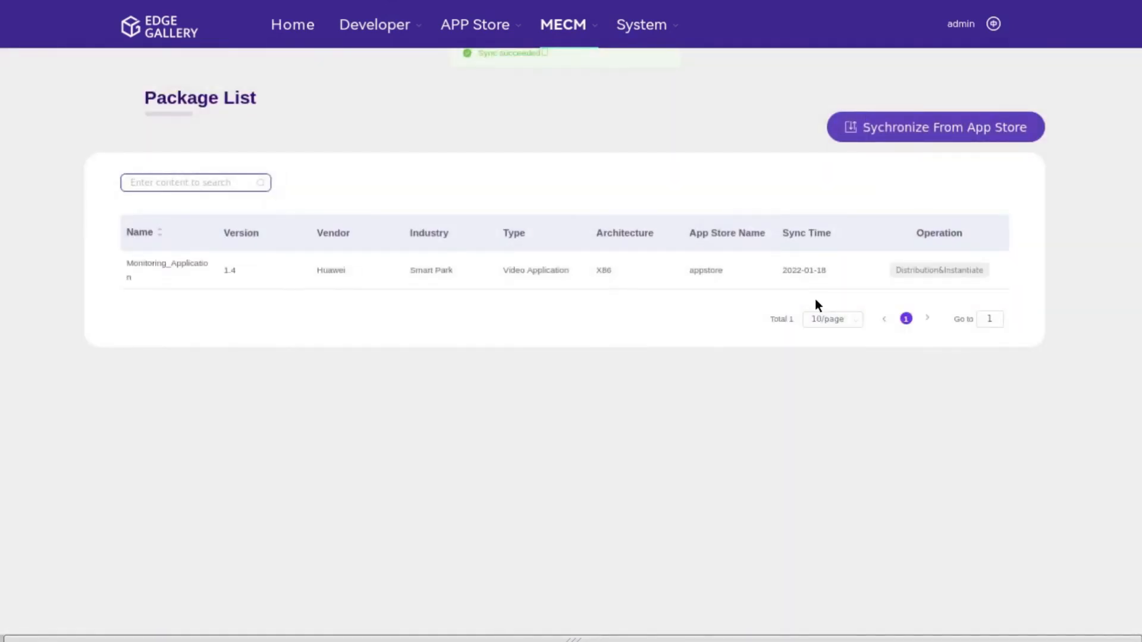
Step: Distribute the Monitoring_Application package to edge node edge123
click(910, 272)
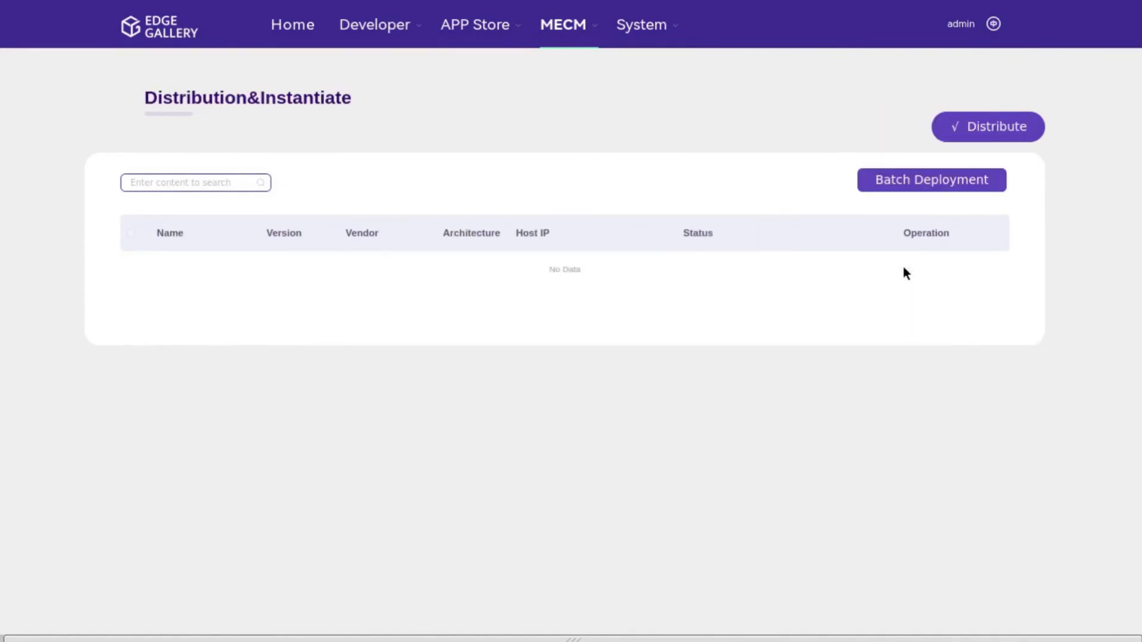
click(958, 131)
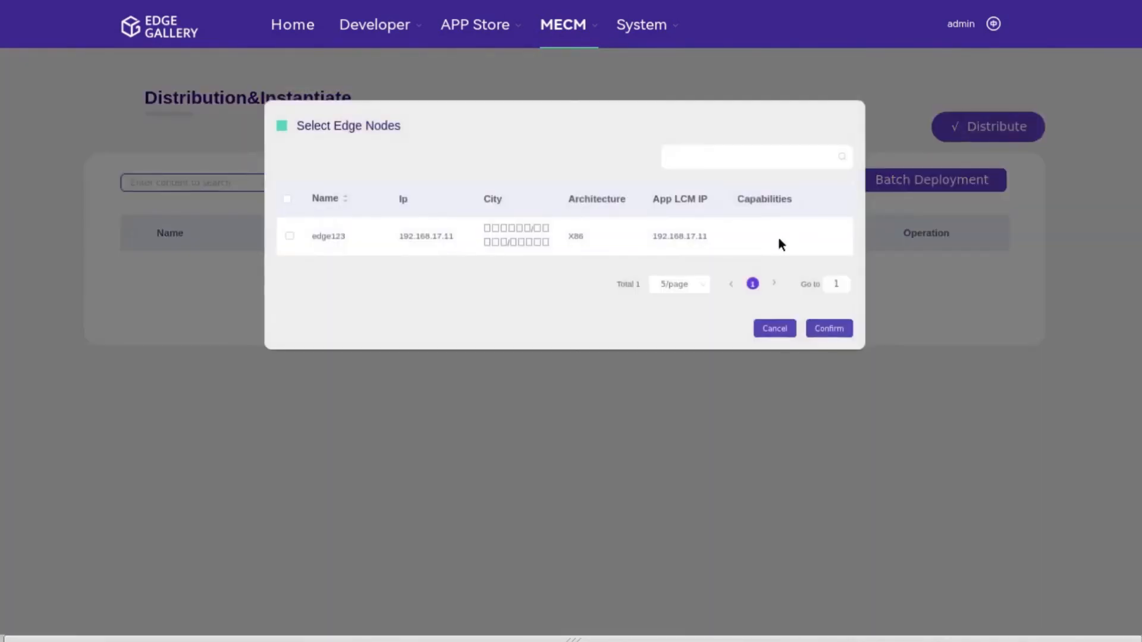
click(290, 236)
click(838, 326)
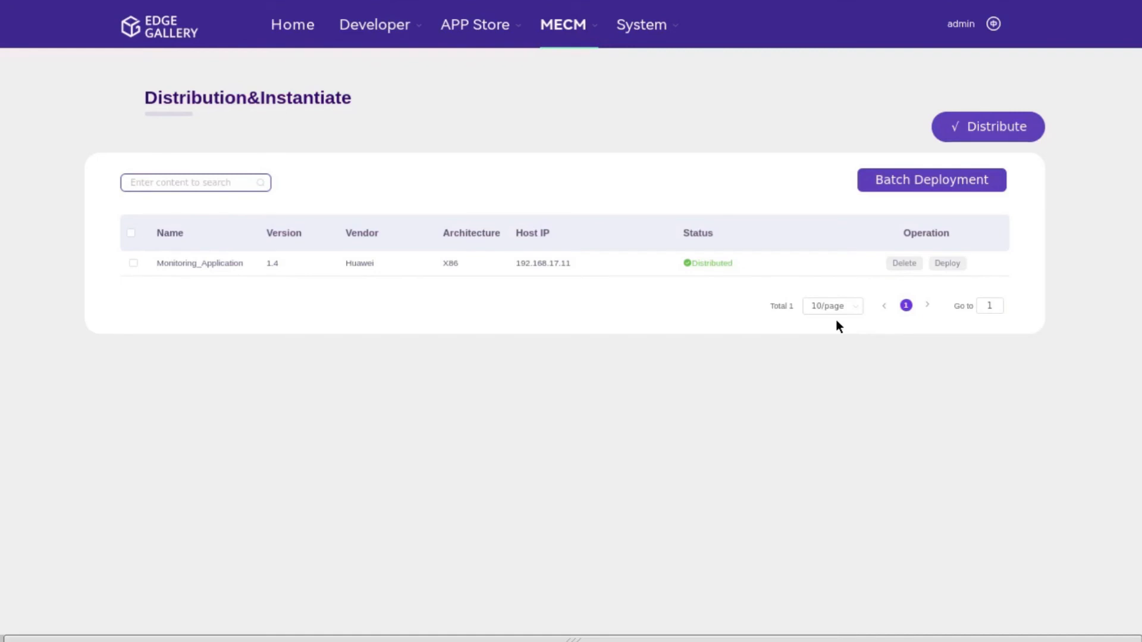
Step: Deploy Monitoring_Application with app name Monitoring and description Application
click(939, 266)
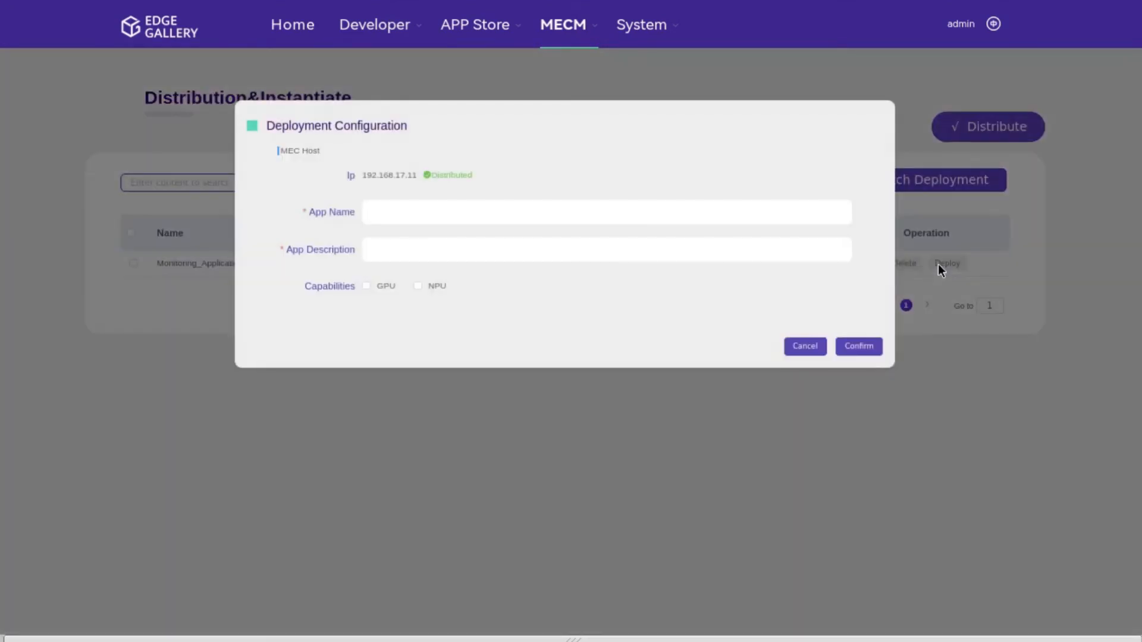
click(841, 211)
text(Monitoring)
key(Tab)
text(Application)
click(879, 345)
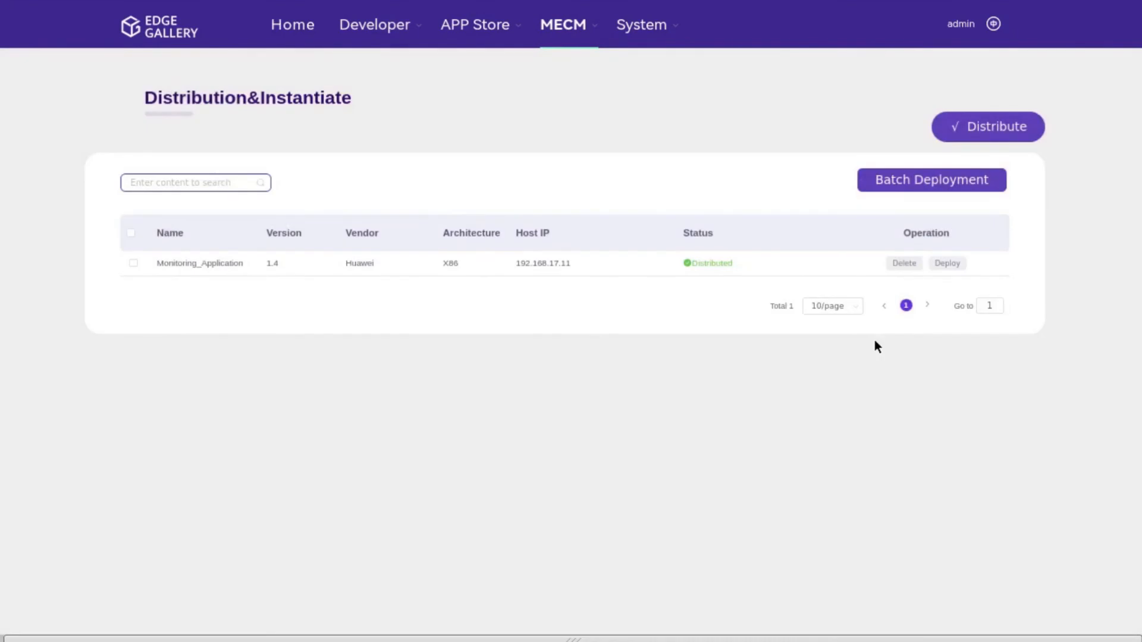
Step: Open the Monitoring instance's service page from MECM's App Instance List in full screen
mouse_move(576, 43)
mouse_move(598, 88)
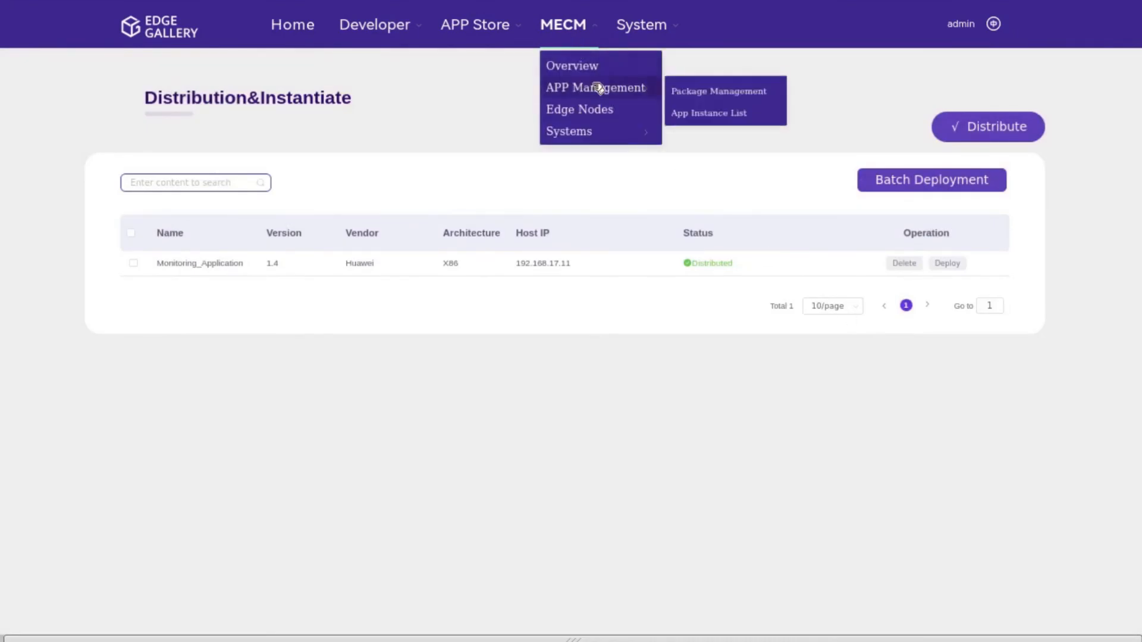
click(698, 114)
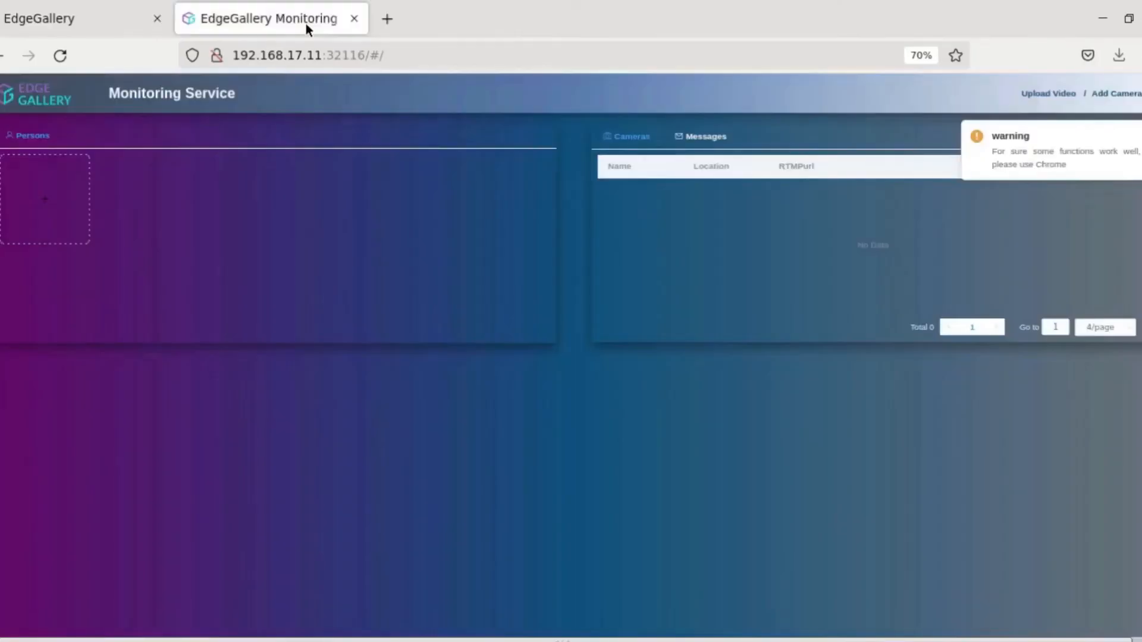
key(F11)
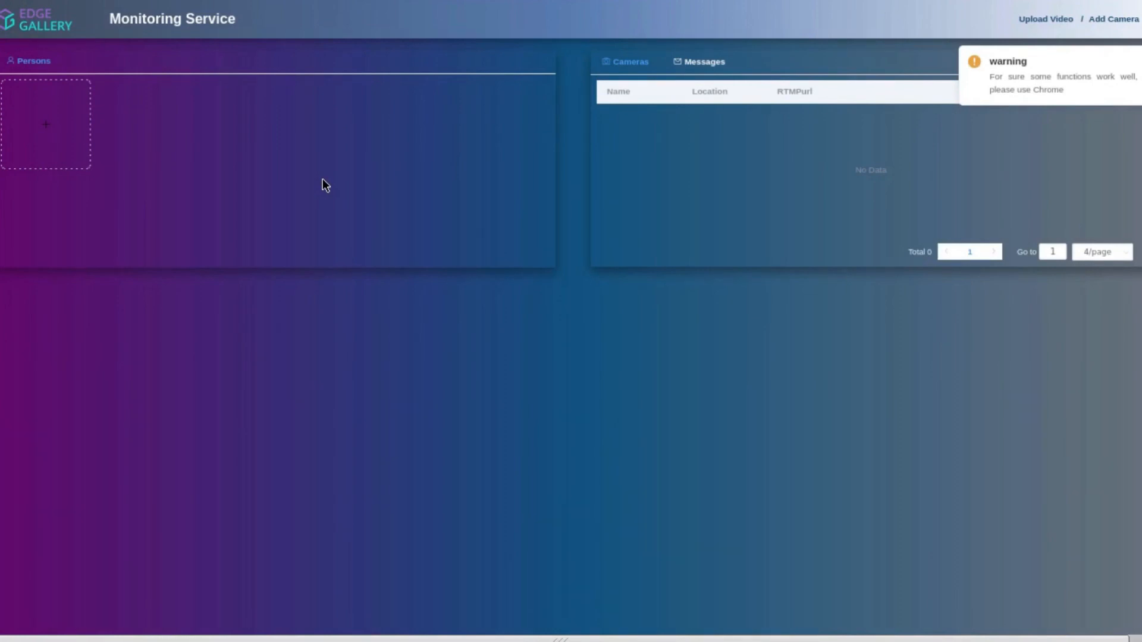
Step: Add a person's face photo from the Downloads .jpeg file to the Persons panel
click(85, 118)
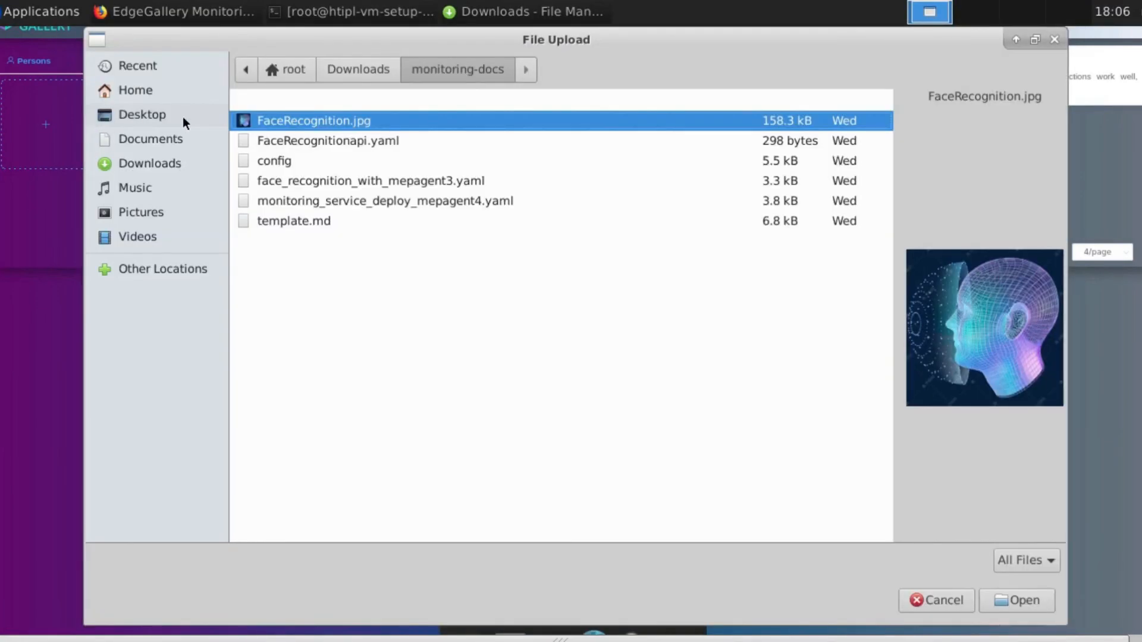
click(352, 70)
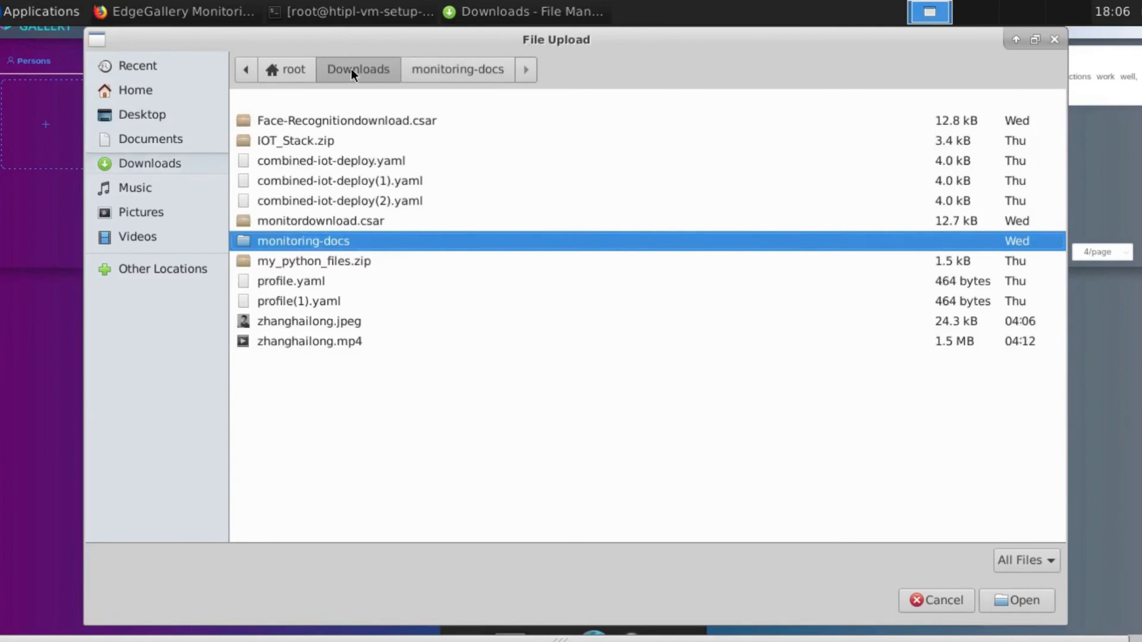
click(331, 321)
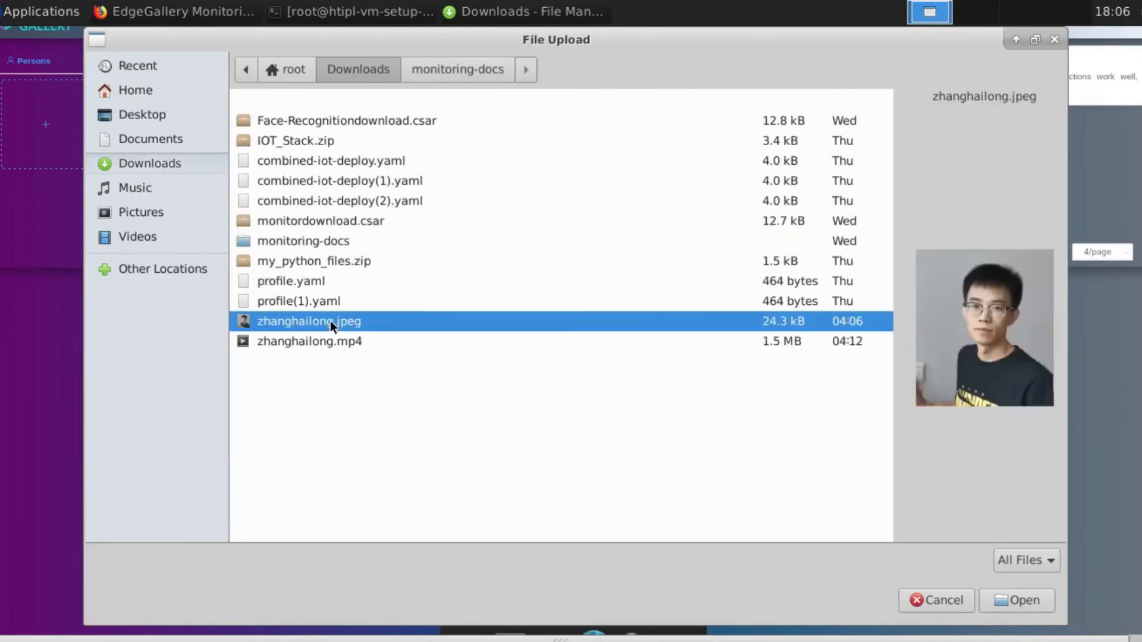
click(1013, 593)
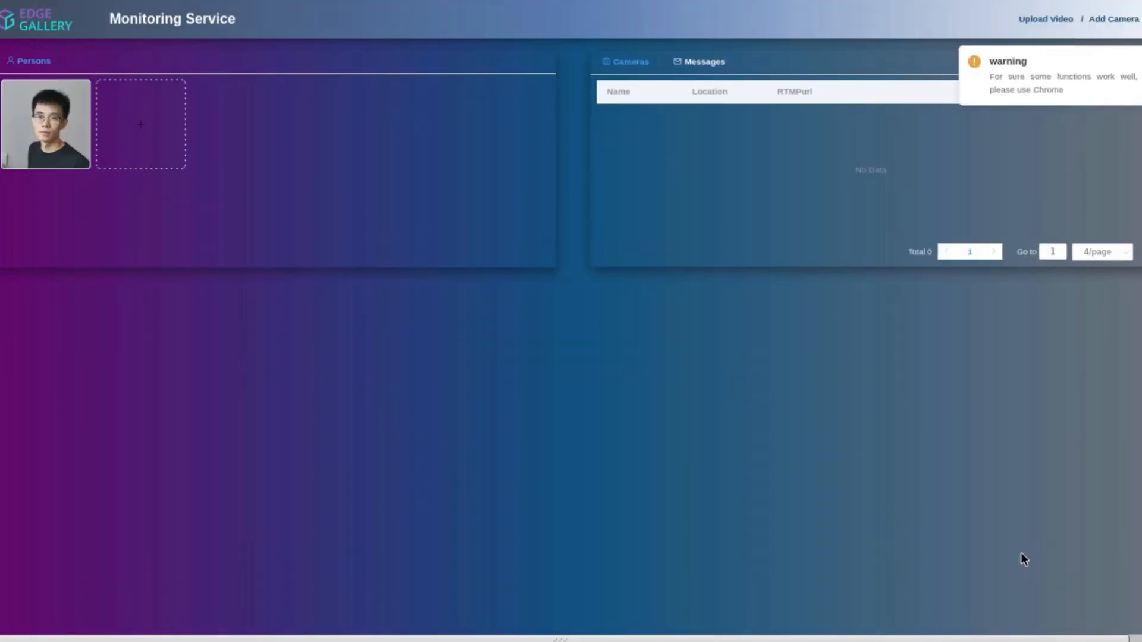
Step: Upload the matching .mp4 video file to the Monitoring Service
click(1030, 20)
click(554, 164)
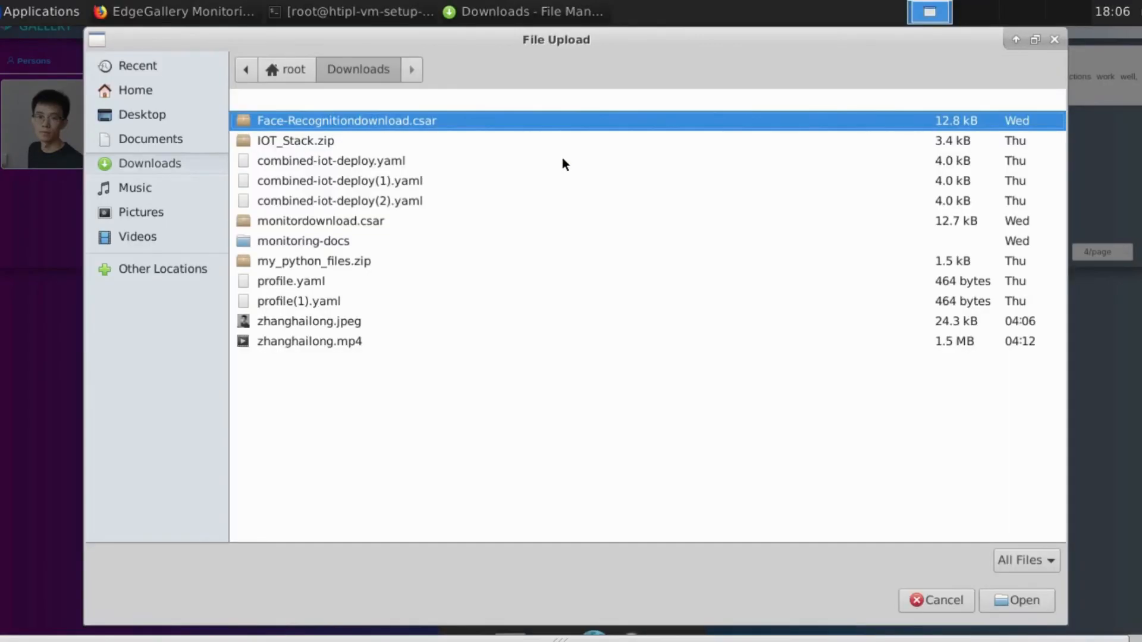
click(503, 338)
click(1017, 593)
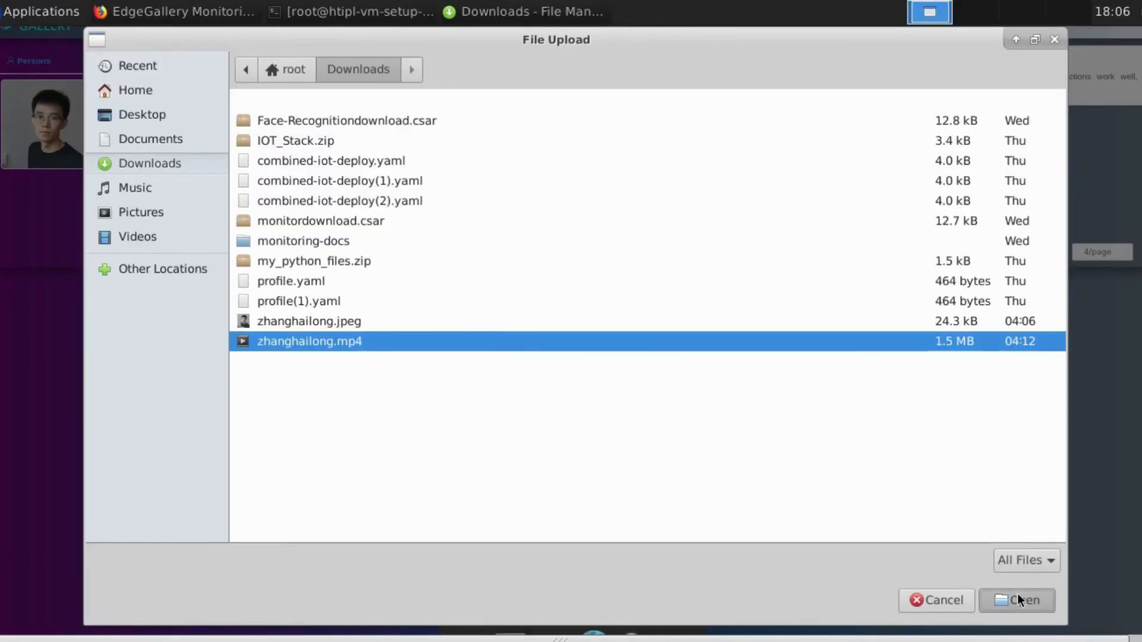
click(827, 193)
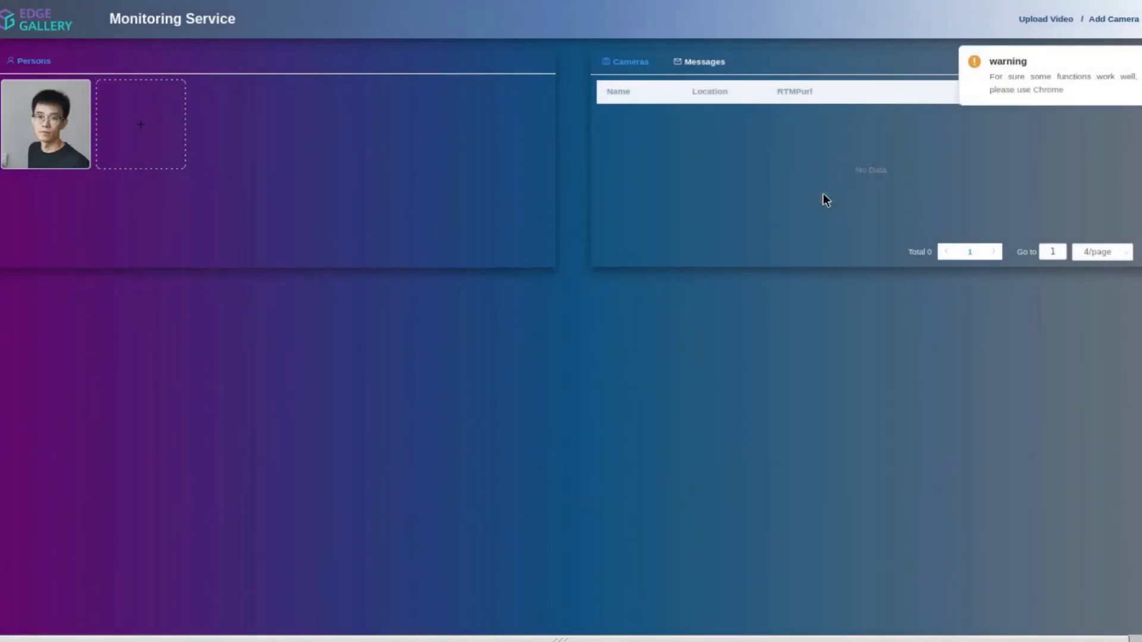
click(1109, 22)
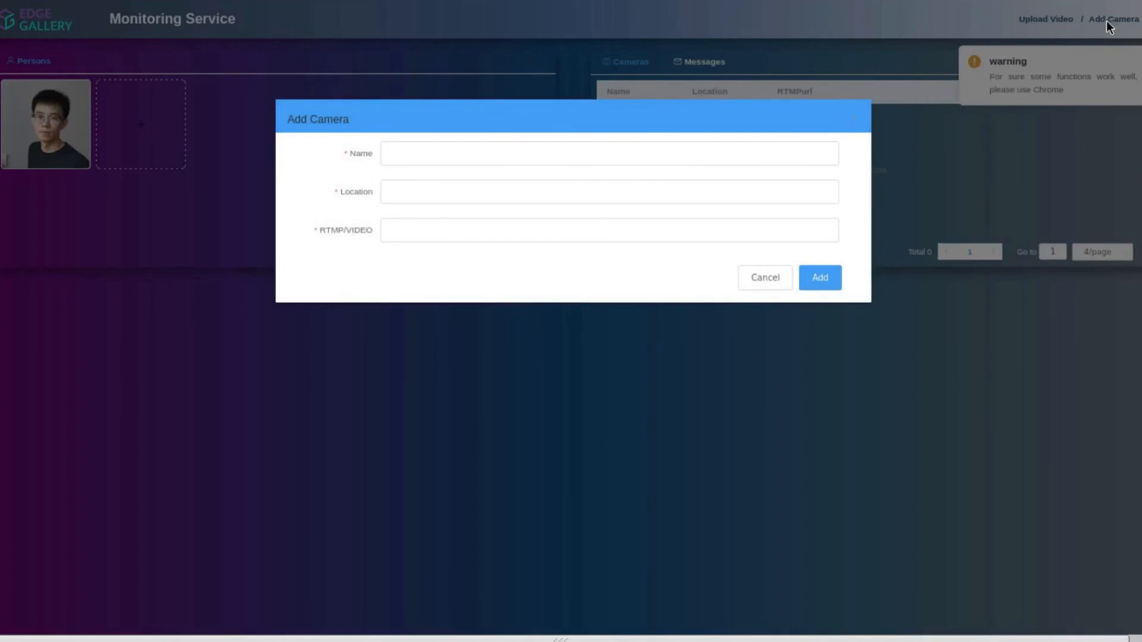
Step: Add camera Monitoring at Bangalore sourcing the uploaded .mp4 video, then show the Cameras list
click(821, 154)
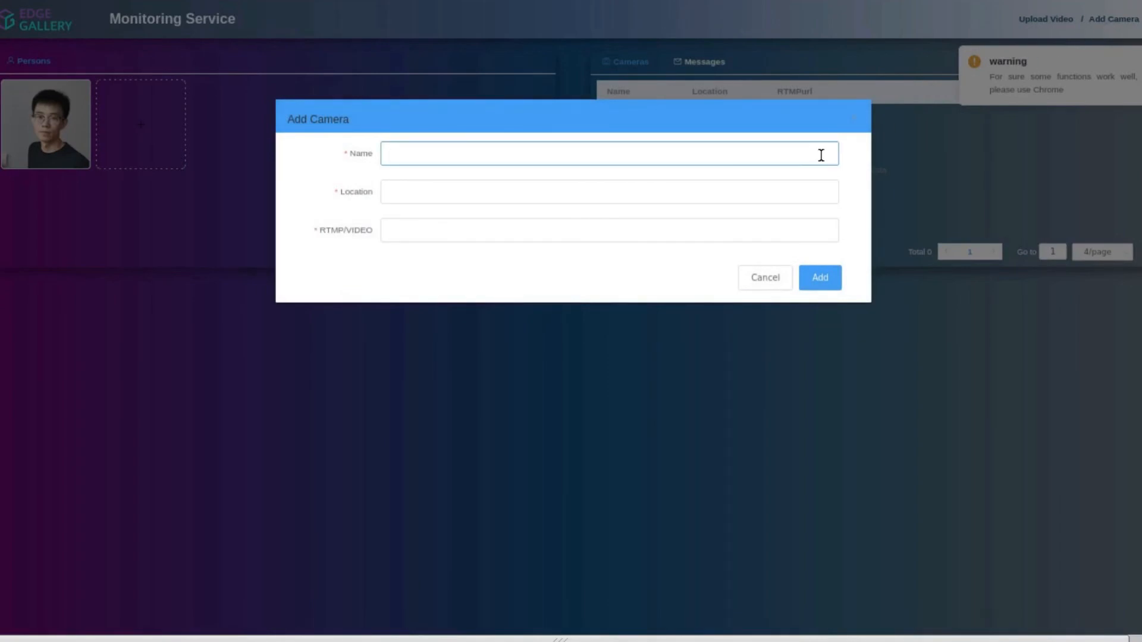
text(Monitoring)
click(779, 192)
text(Ban)
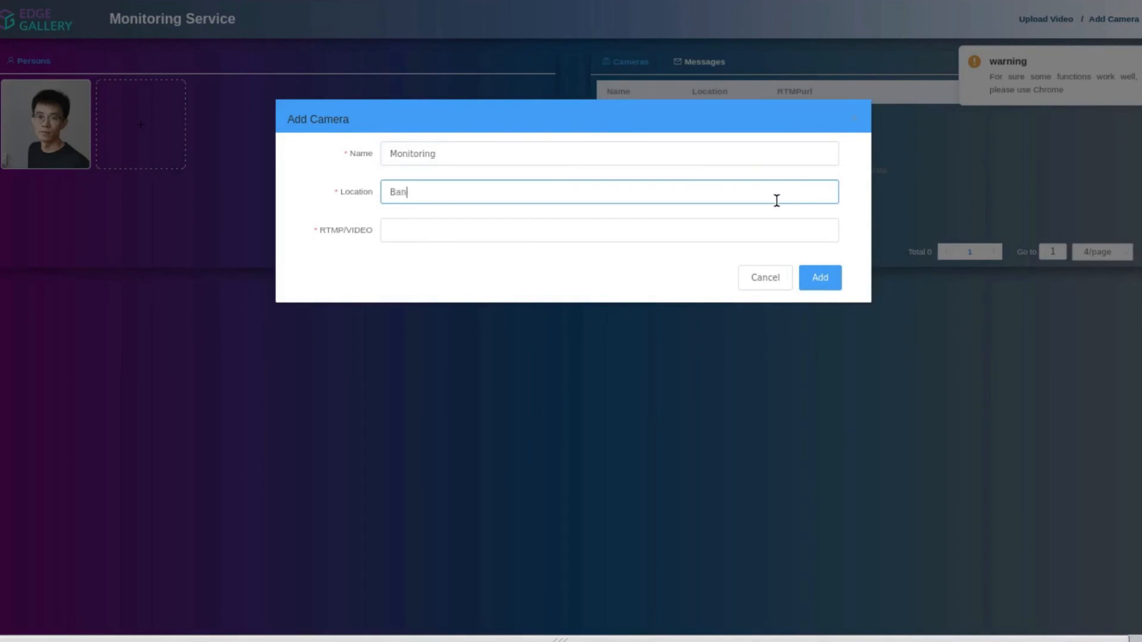
text(galore)
click(750, 230)
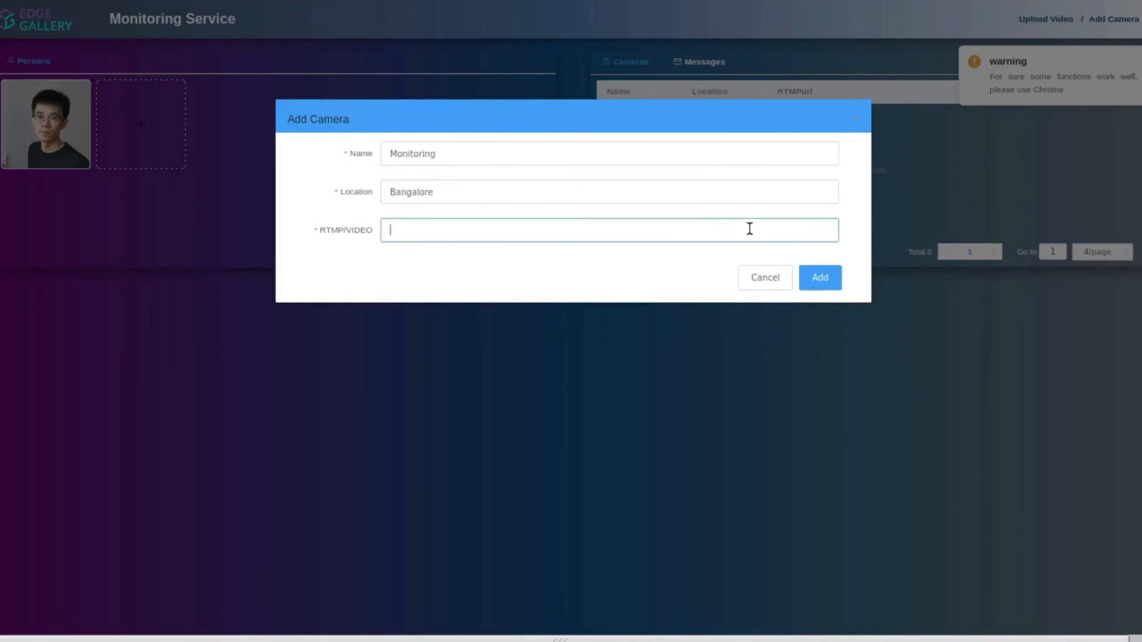
click(824, 279)
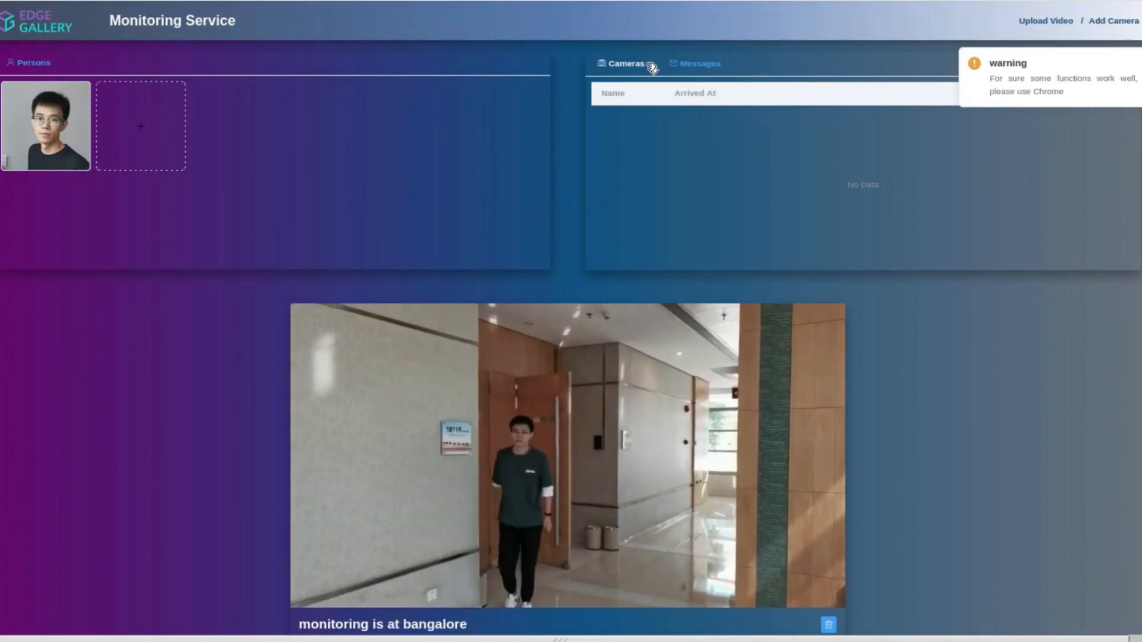
click(649, 65)
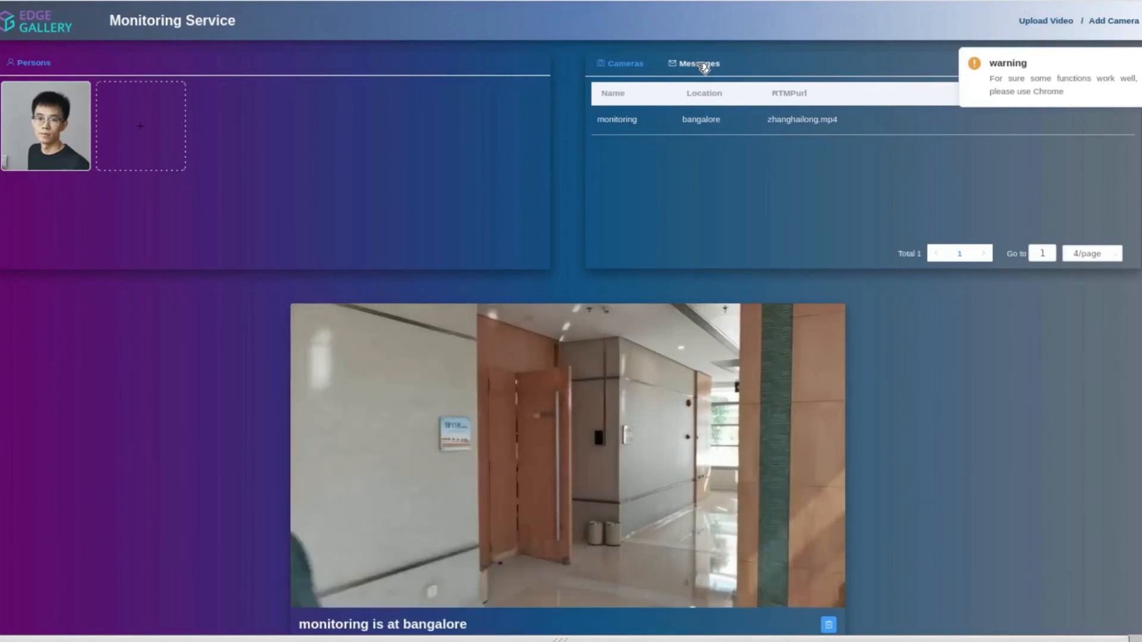